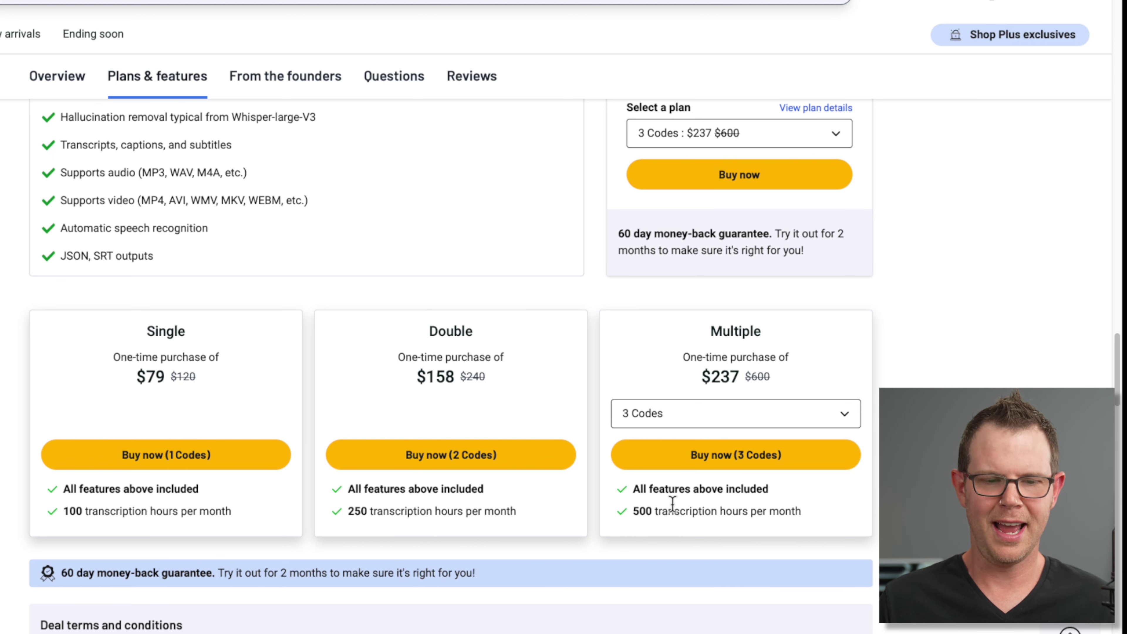
# Switch to the calculator and work out the hours in a month by multiplying 24 by 7 and then by 4.33
pyautogui.press('Down')
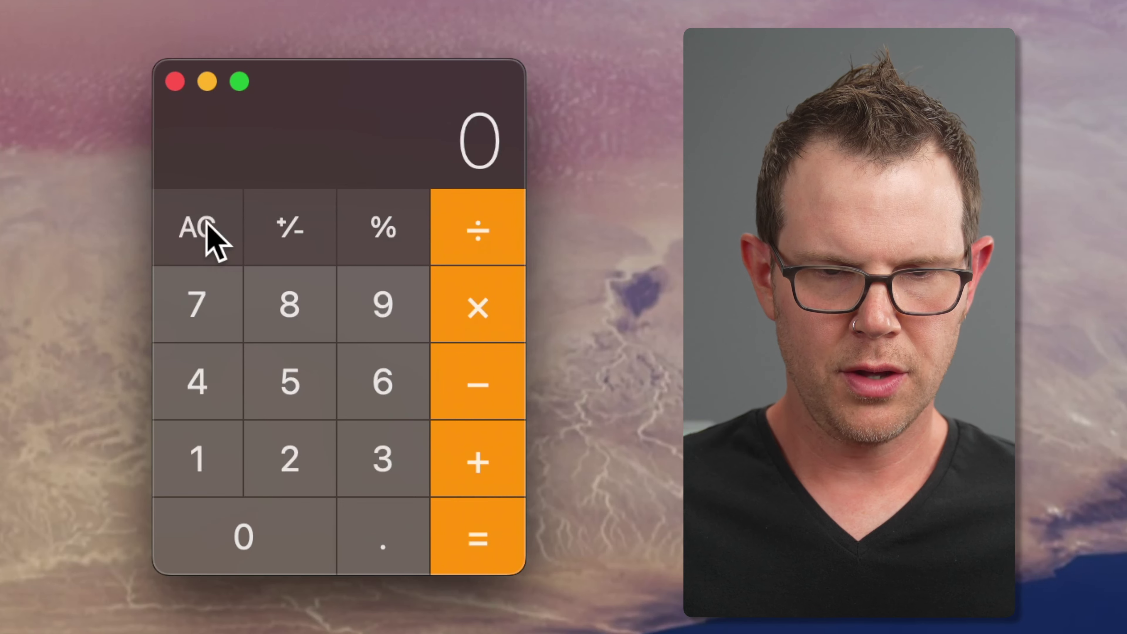
pyautogui.press('2')
pyautogui.press('4')
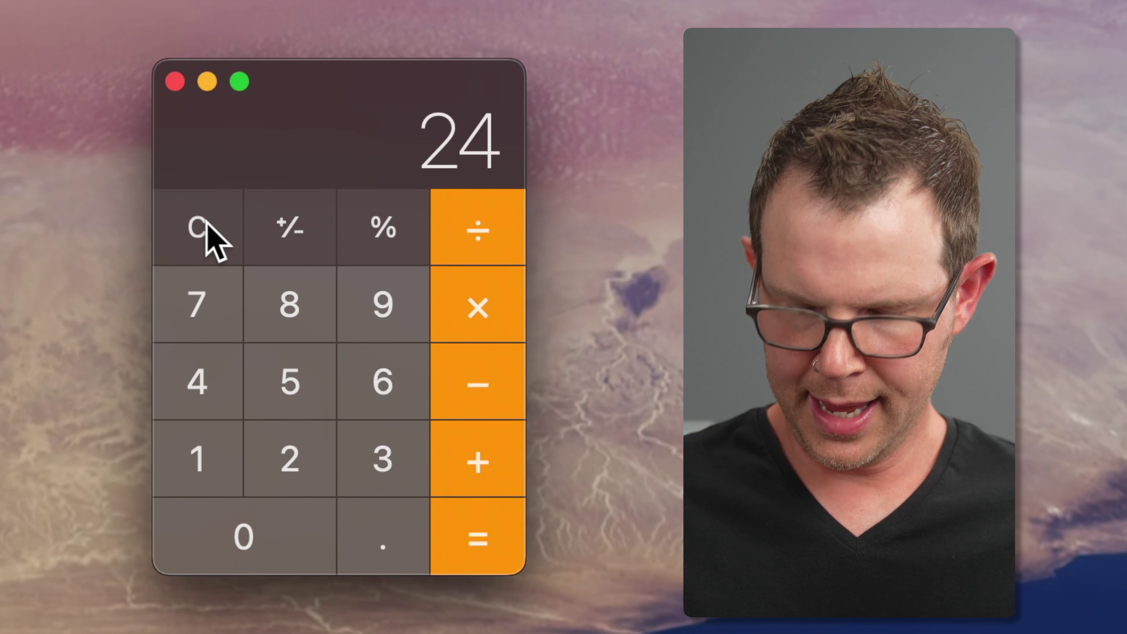
pyautogui.press('*')
pyautogui.press('7')
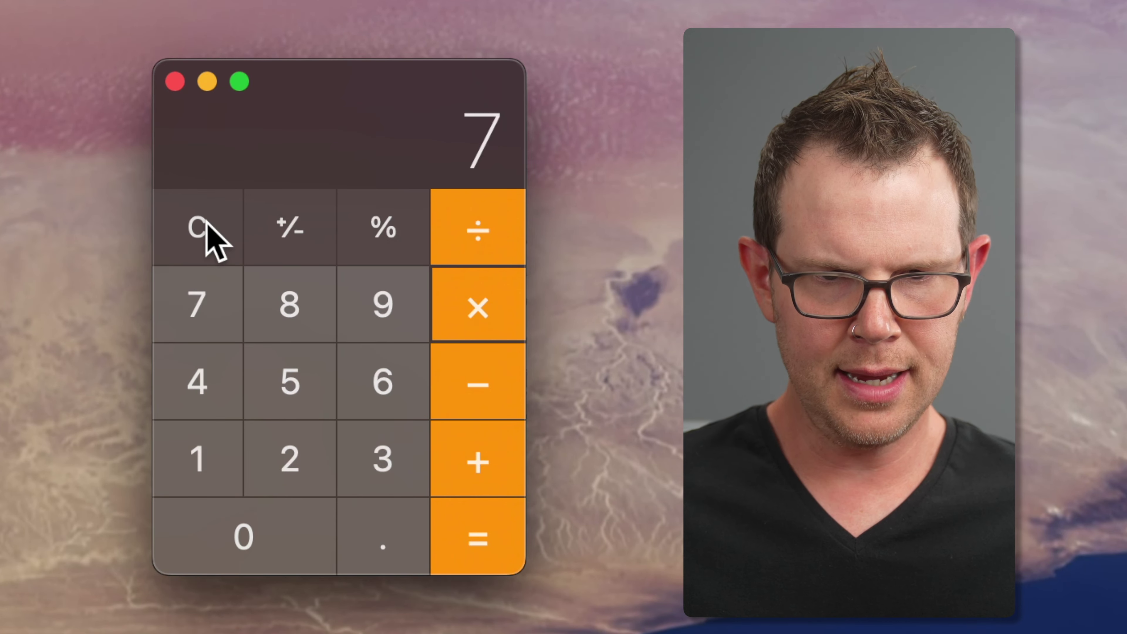
pyautogui.press('Return')
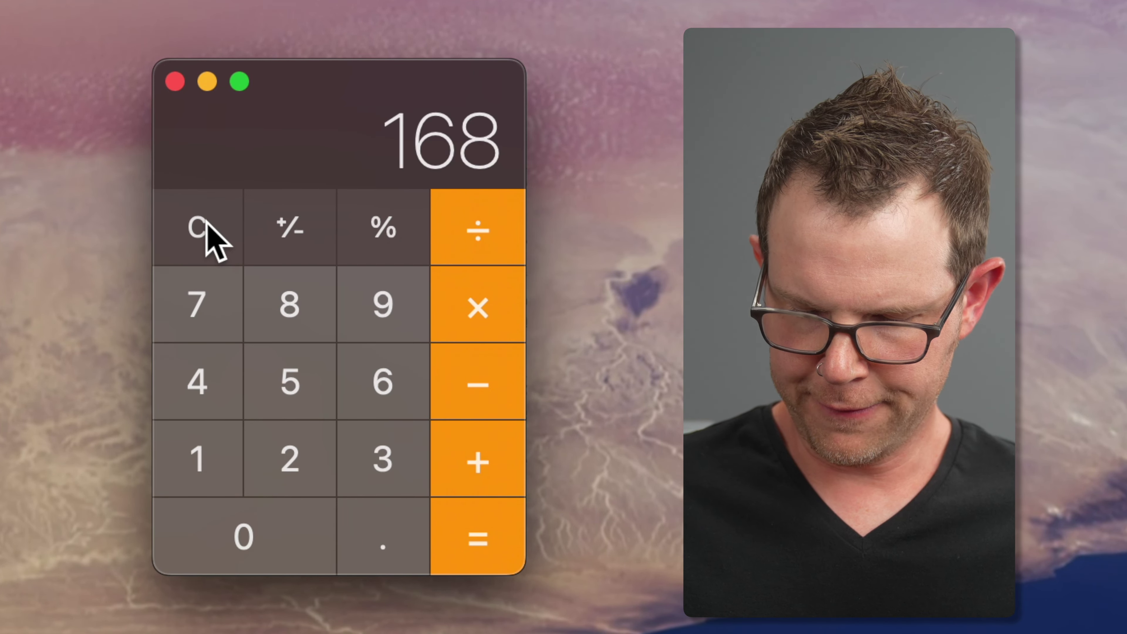
pyautogui.press('*')
pyautogui.press('4')
pyautogui.press('.')
pyautogui.press('3')
pyautogui.press('3')
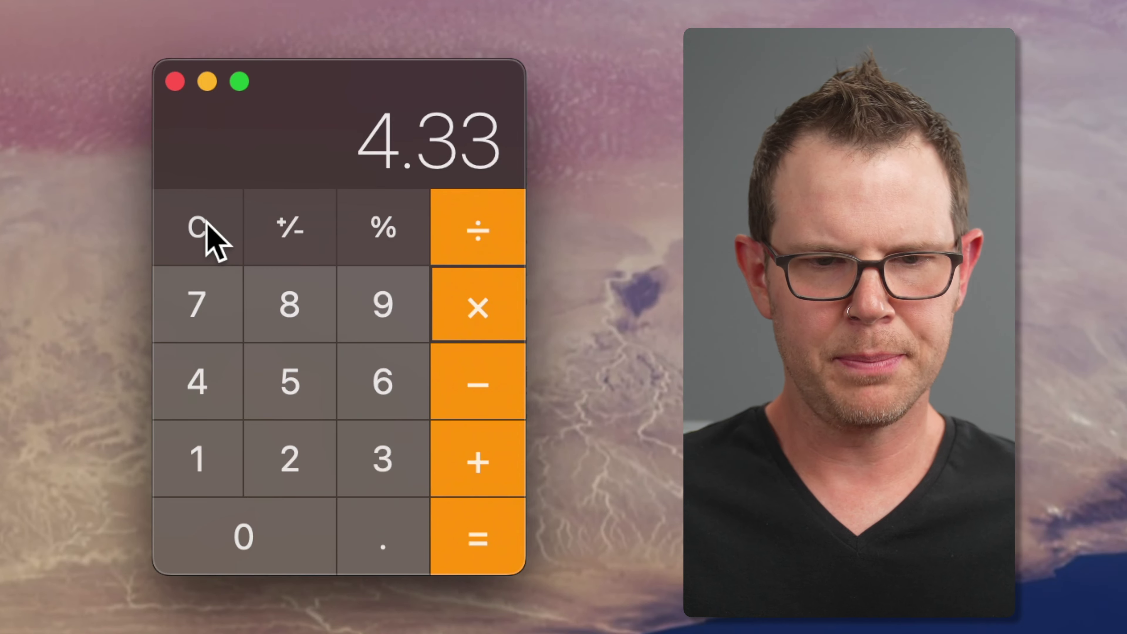
pyautogui.press('Return')
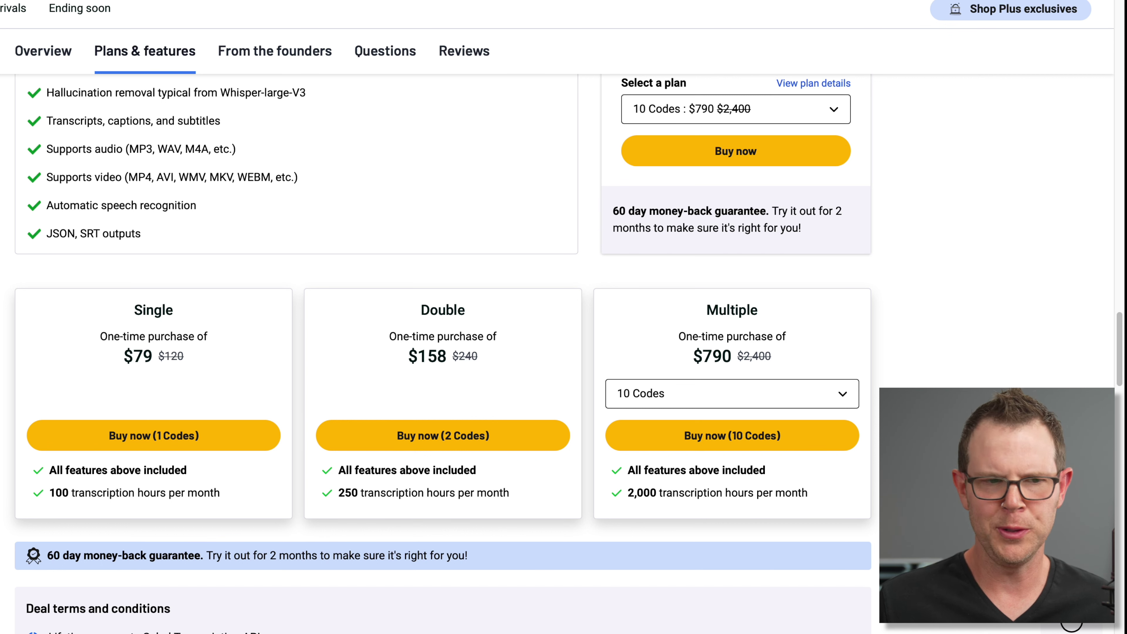
# Proceed to checkout with one Salad Transcription API code in the cart
pyautogui.scroll(3, 177, 173)
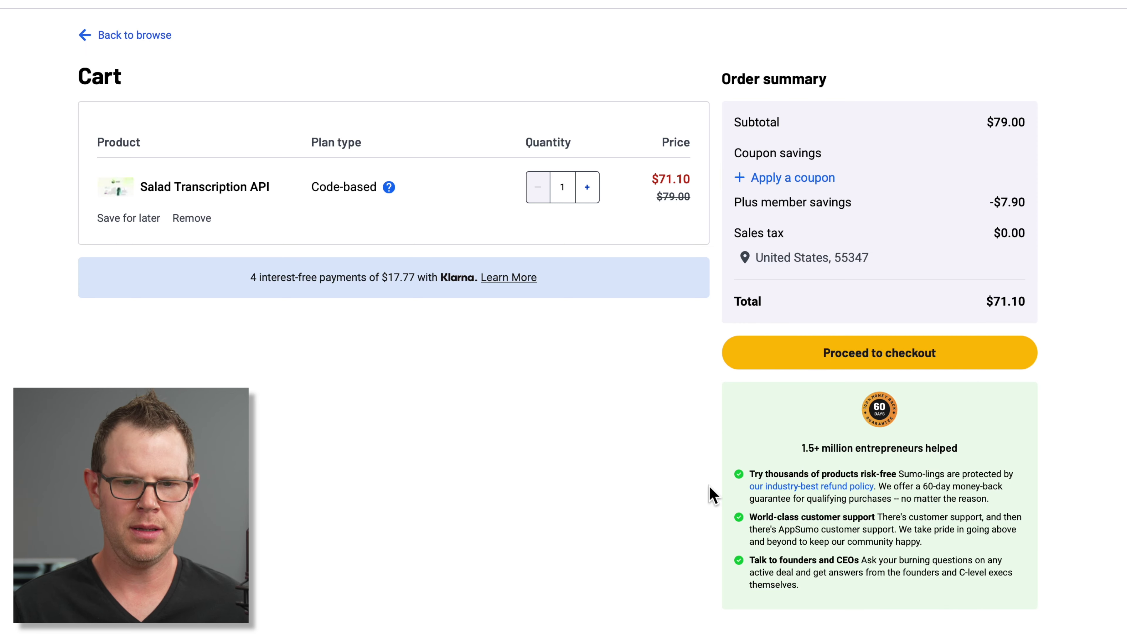
pyautogui.click(893, 366)
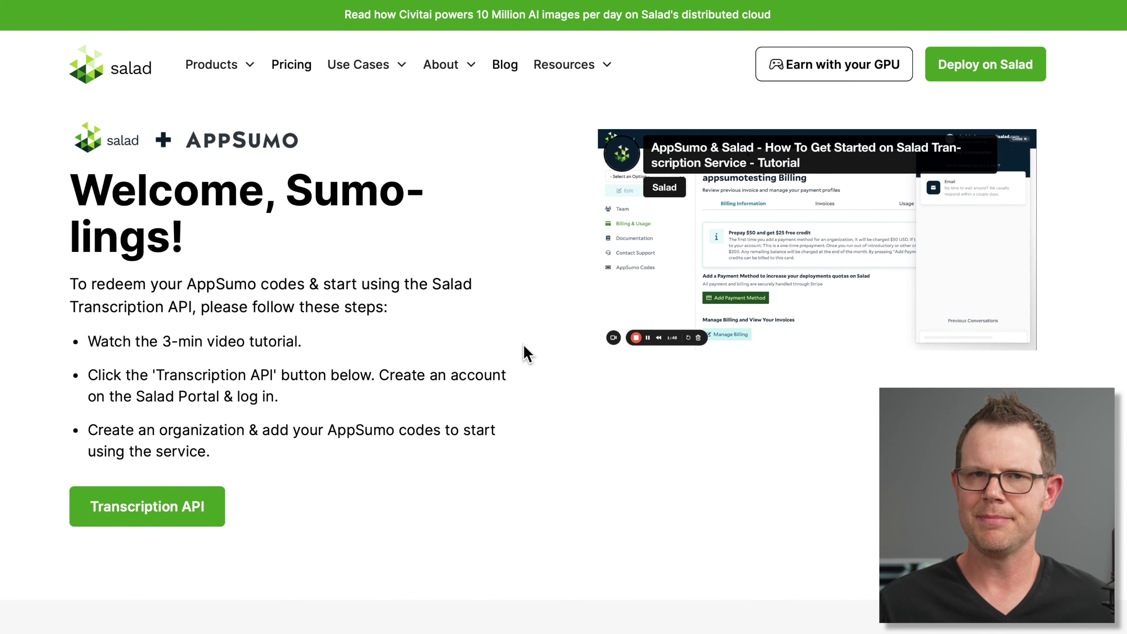
# Open the Salad portal for the Transcription API and create the organization clientamp with a project named youtube
pyautogui.click(135, 511)
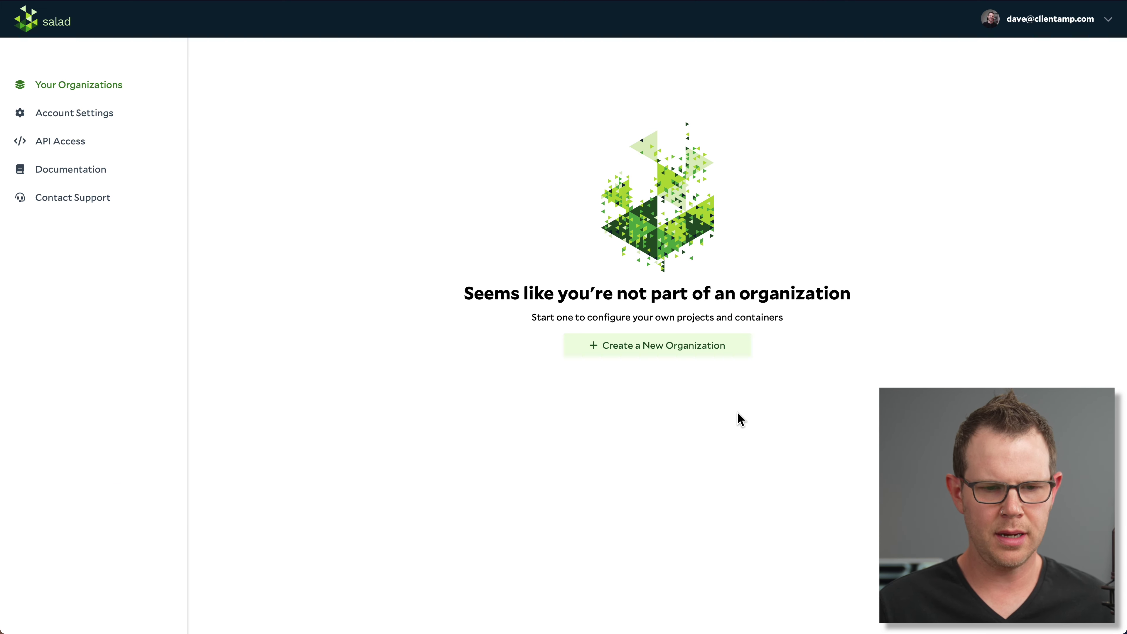
pyautogui.click(637, 353)
pyautogui.click(330, 267)
pyautogui.write('Client Amp')
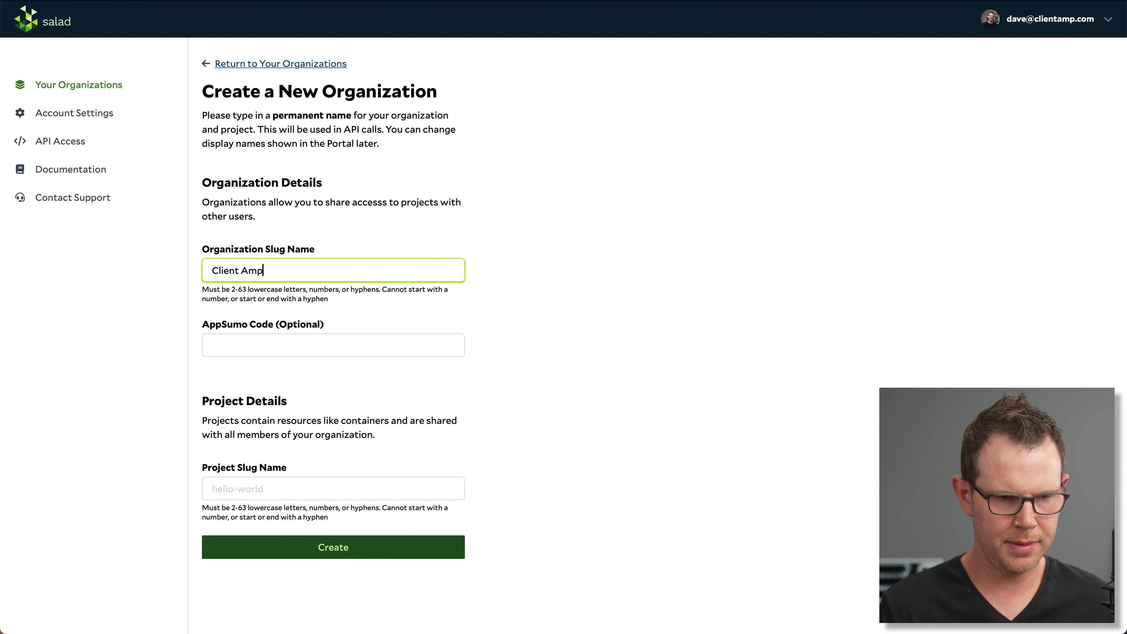
pyautogui.press('Tab')
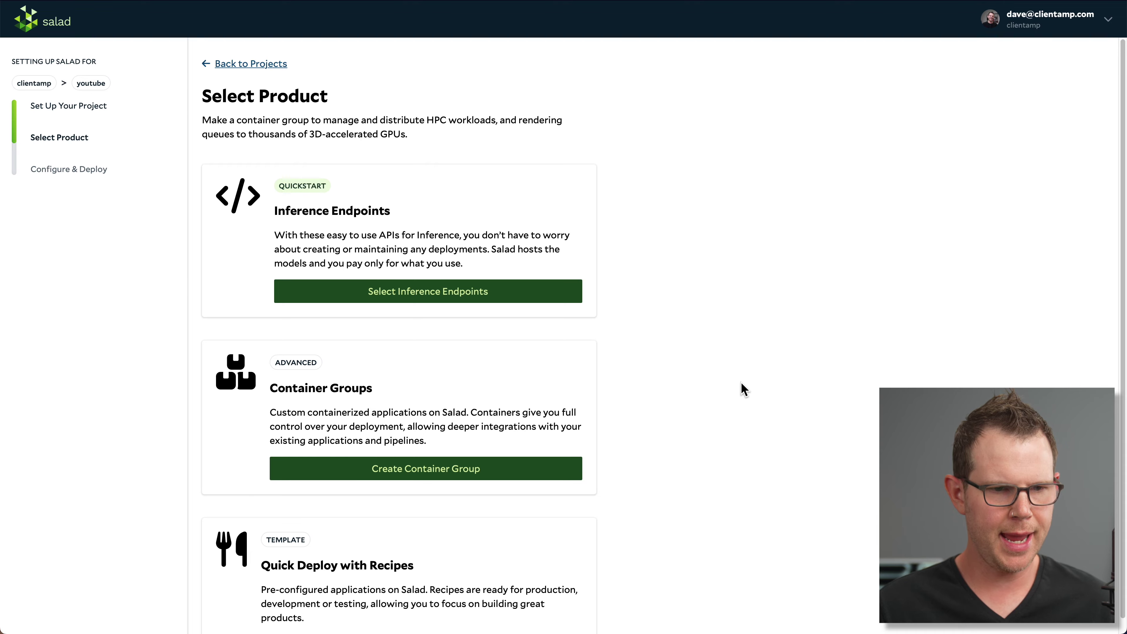
# Select Inference Endpoints as the product and open the Transcription endpoint's page
pyautogui.click(410, 302)
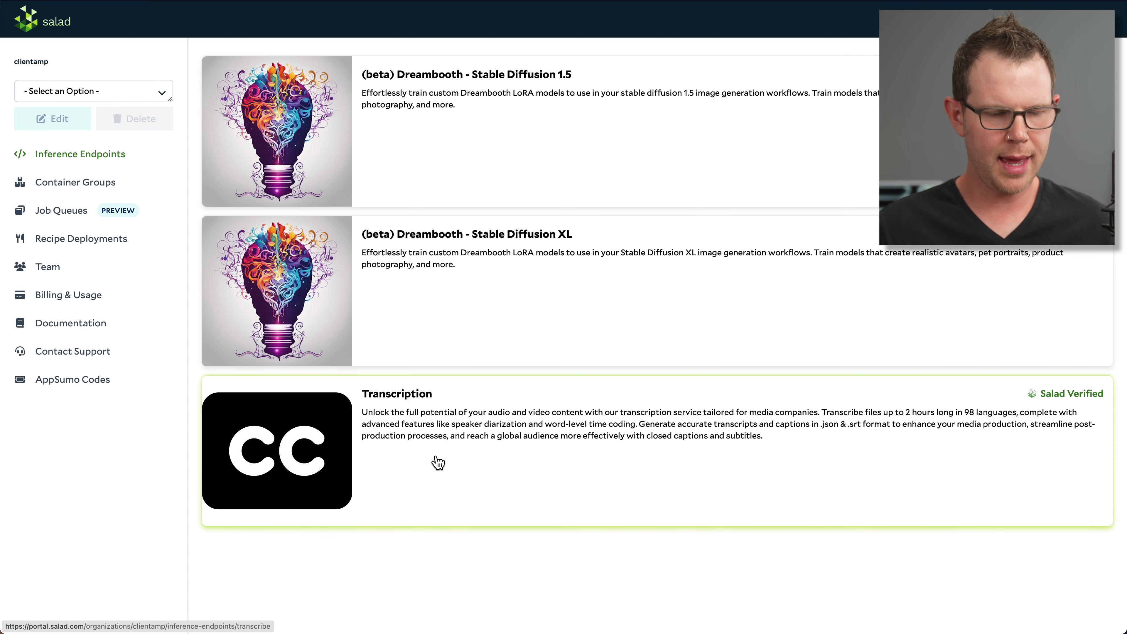
pyautogui.click(535, 439)
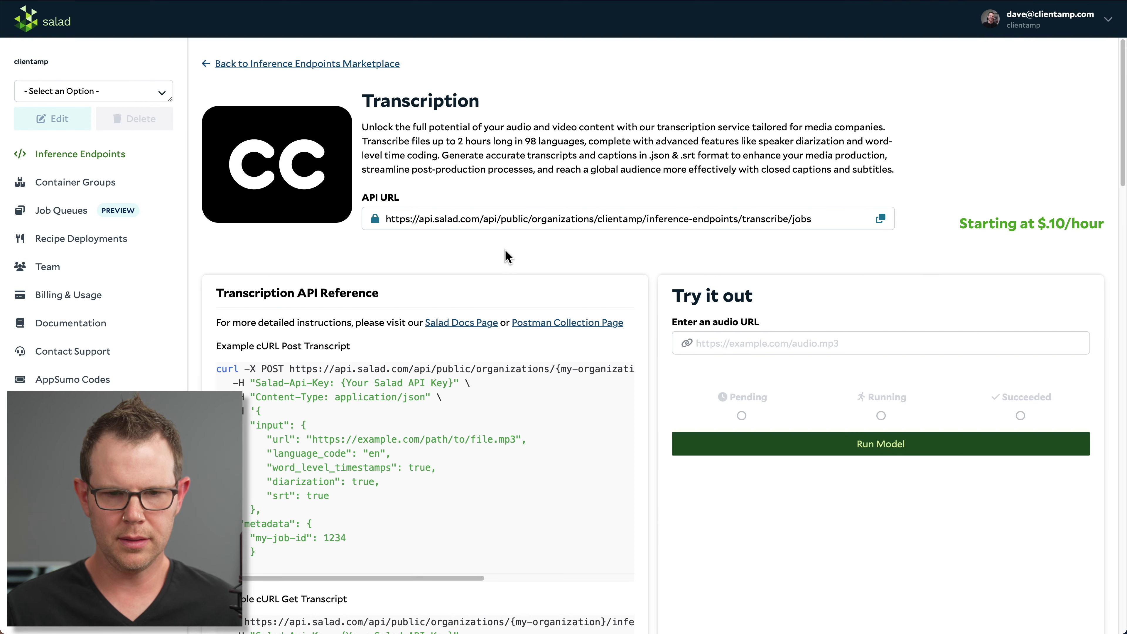
pyautogui.click(712, 316)
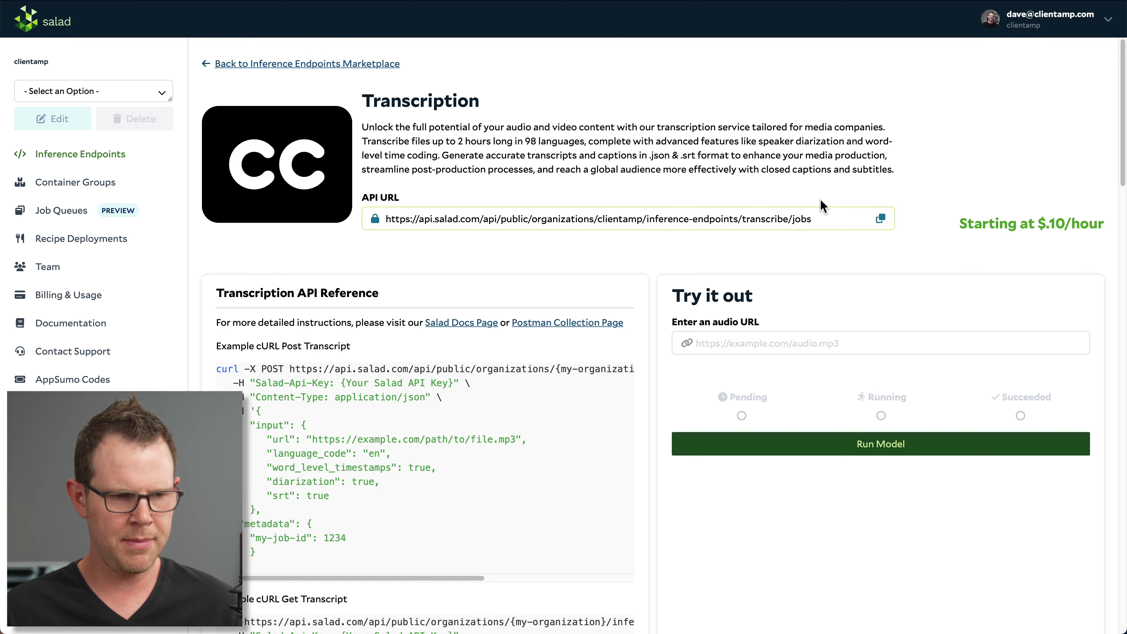
# View the organization's billing page and its AppSumo code entry form, and close the form without submitting
pyautogui.click(65, 295)
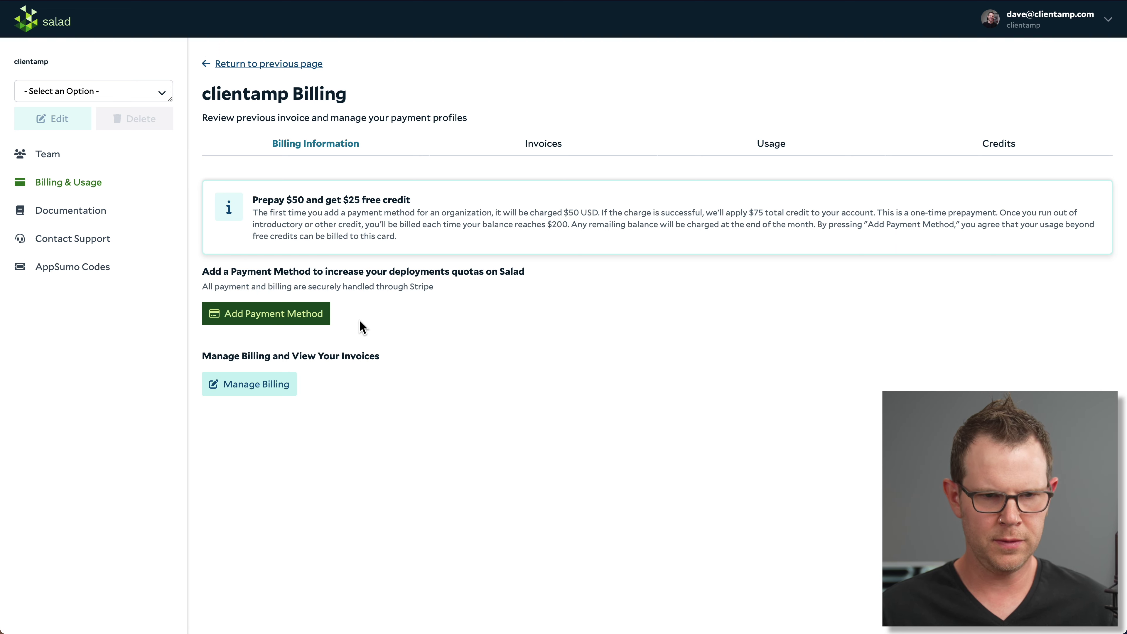
pyautogui.click(64, 270)
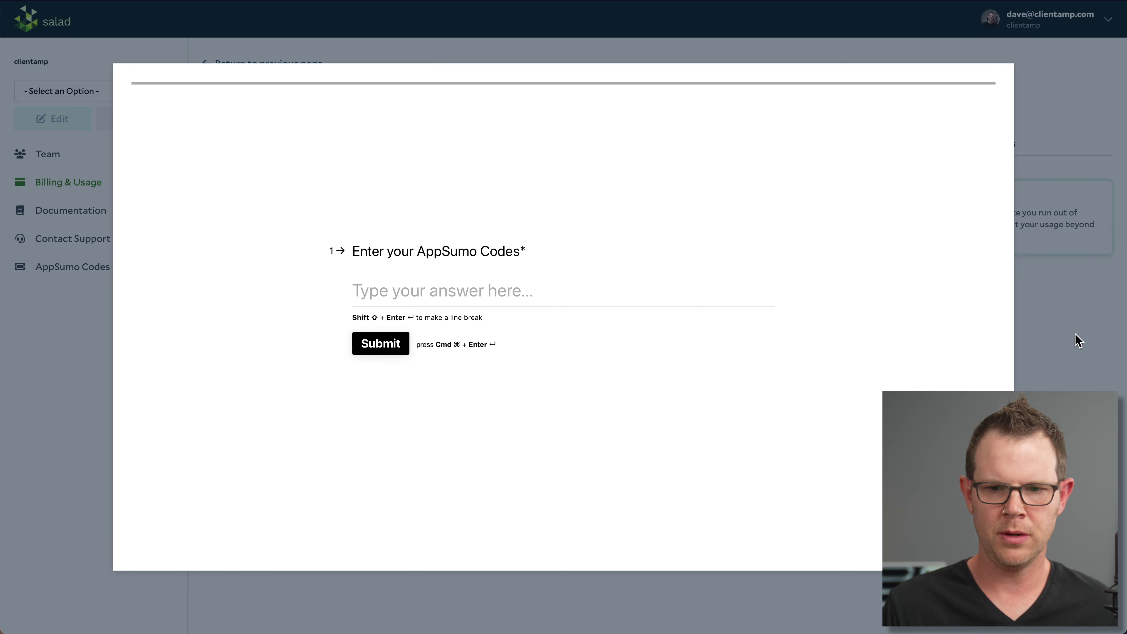
pyautogui.click(1074, 351)
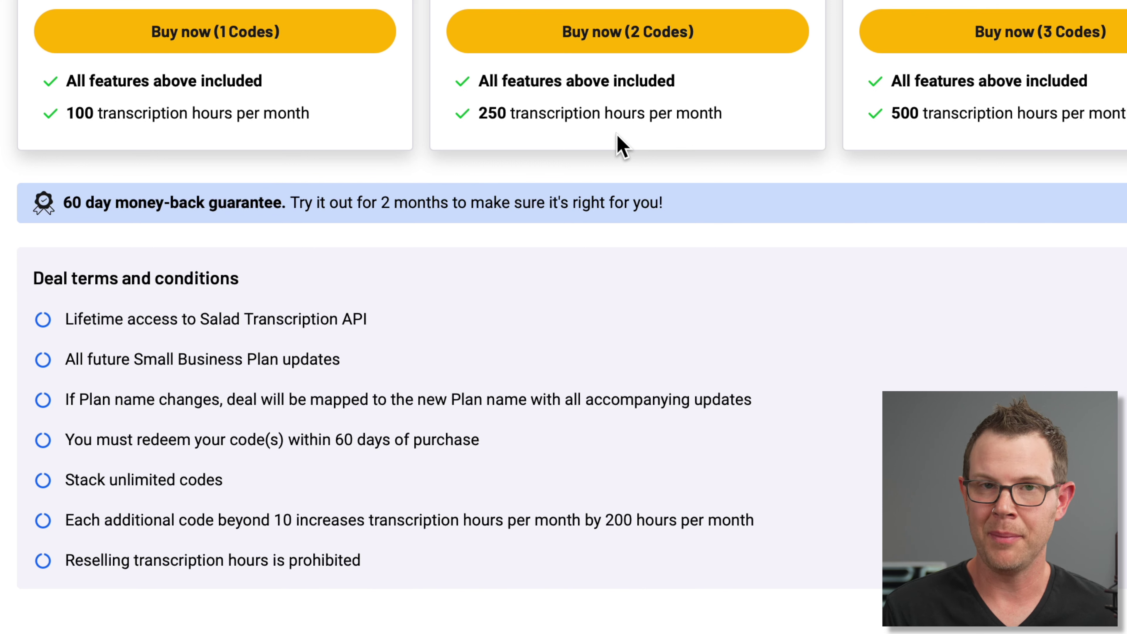
# Open the Salad website in a new browser tab and look over its home page
pyautogui.press('super+t')
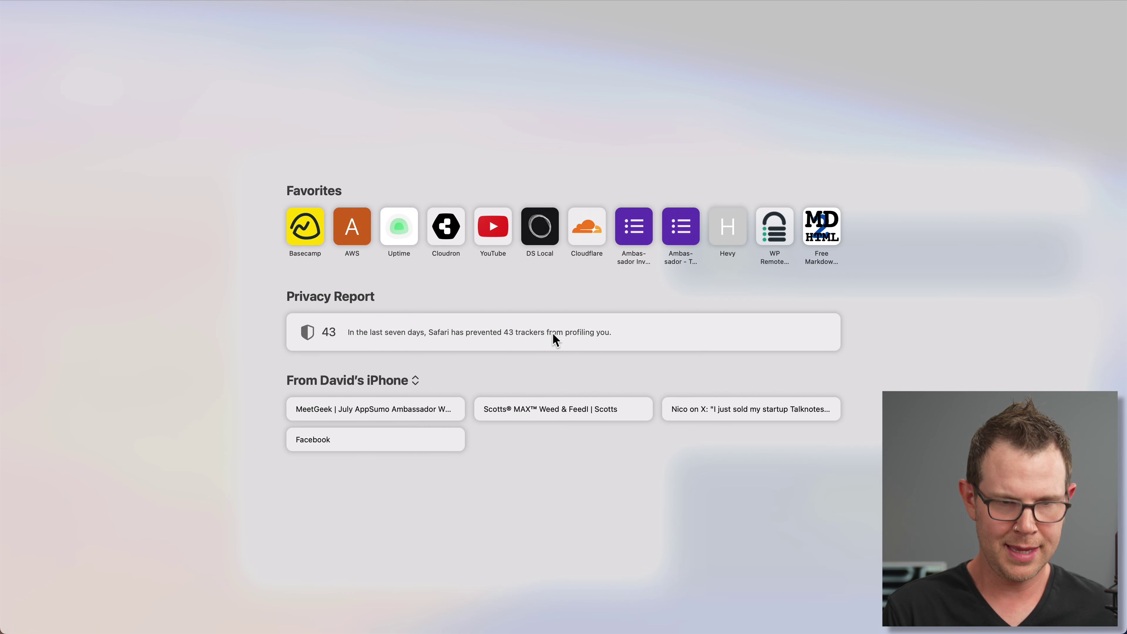
pyautogui.write('salad')
pyautogui.press('Return')
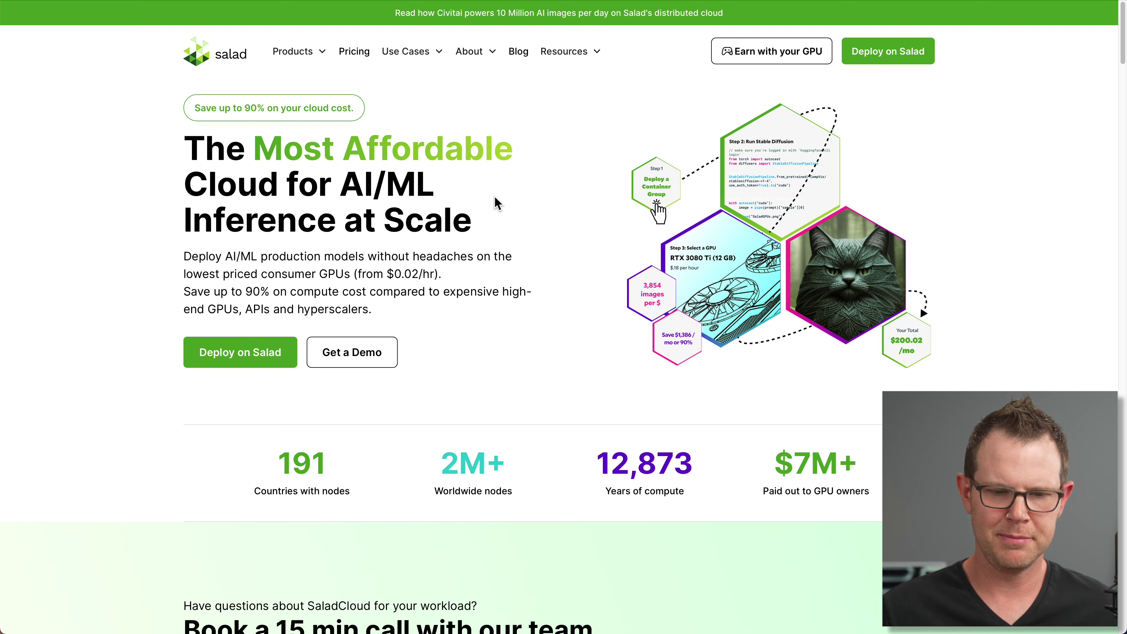
pyautogui.scroll(-1, 558, 295)
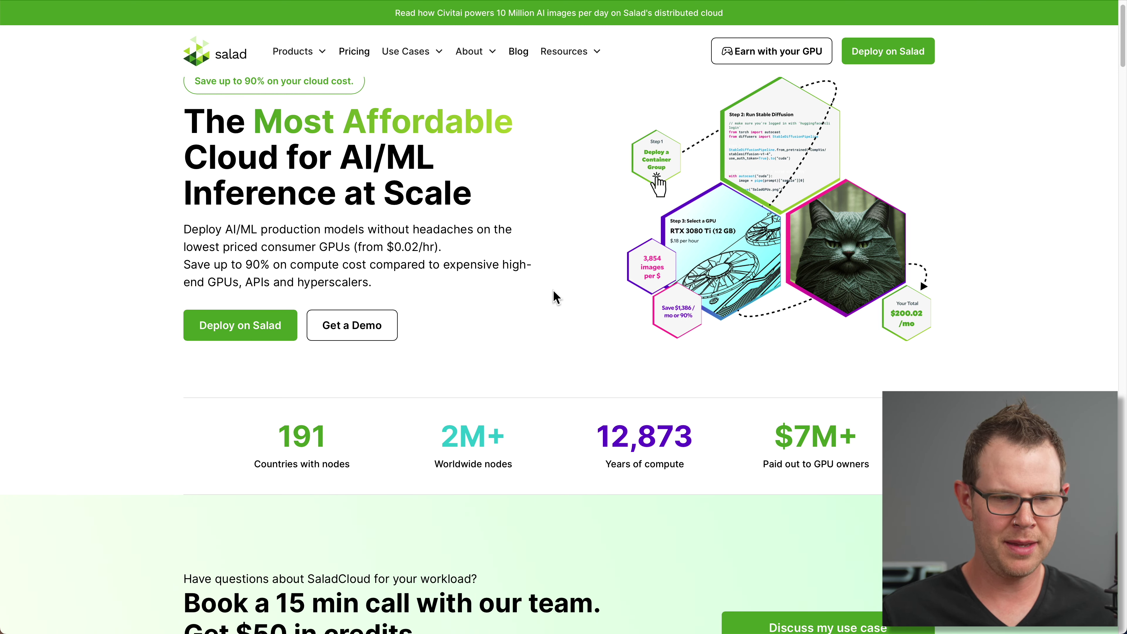
pyautogui.scroll(1, 555, 297)
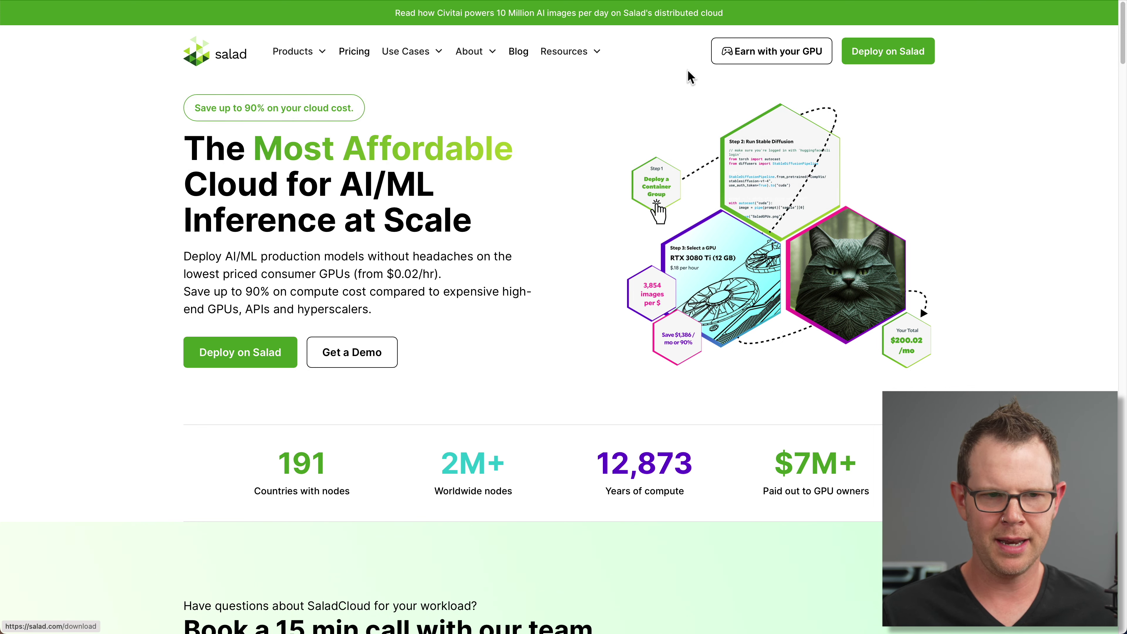
# Examine the Salad pricing page, including the GPU Pricing Calculator with its card, vCPU and memory rates
pyautogui.click(355, 54)
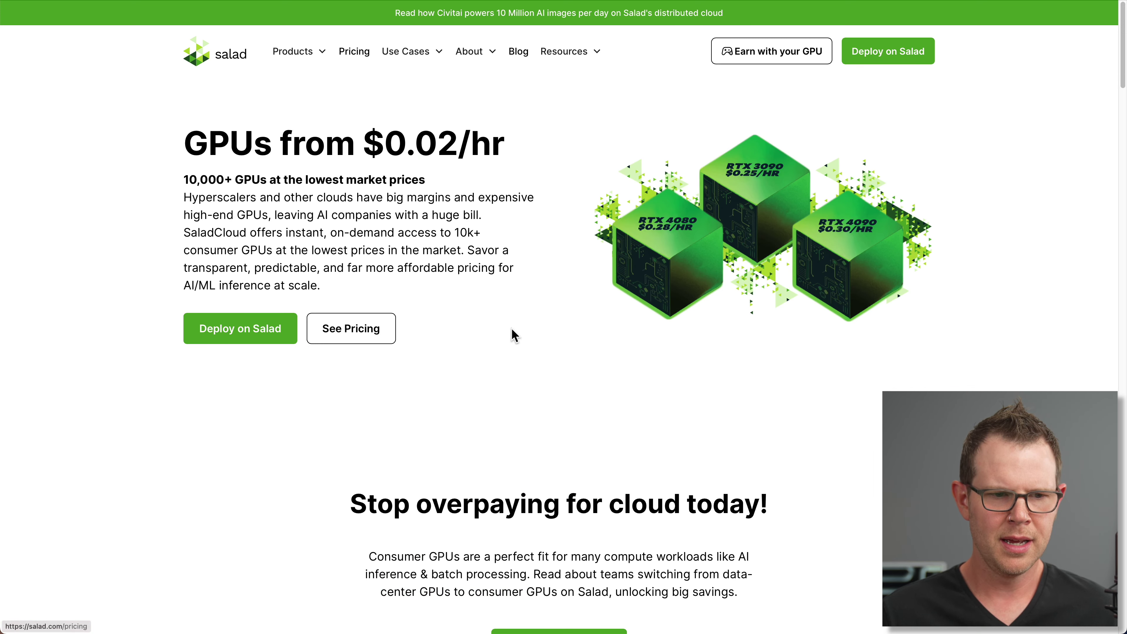
pyautogui.scroll(-15, 512, 331)
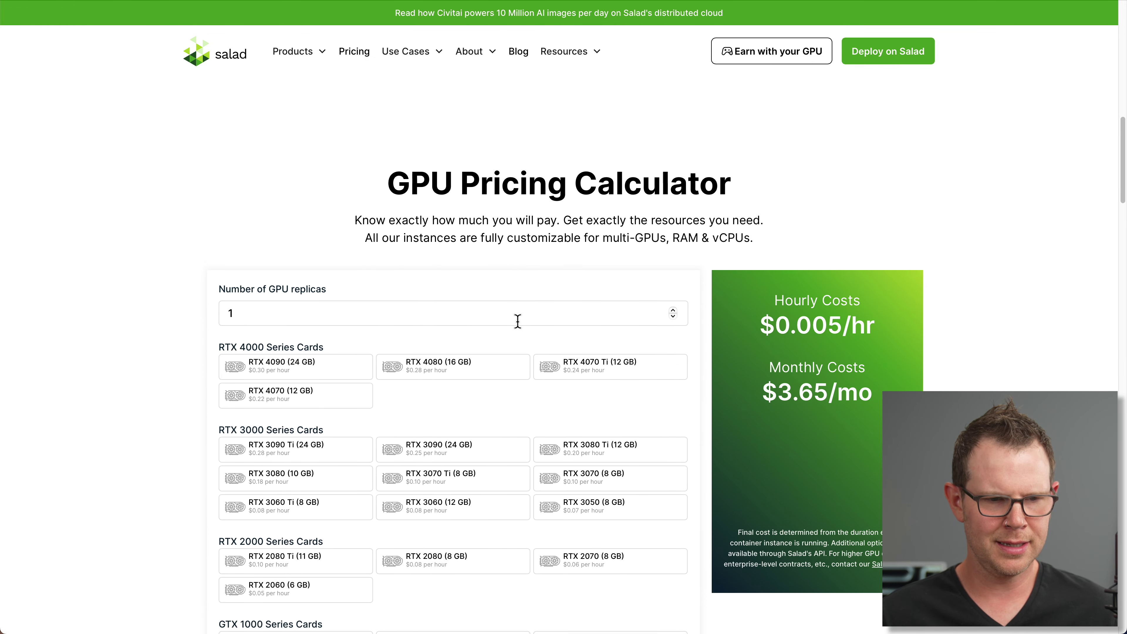
pyautogui.scroll(-1, 517, 320)
pyautogui.scroll(-7, 525, 337)
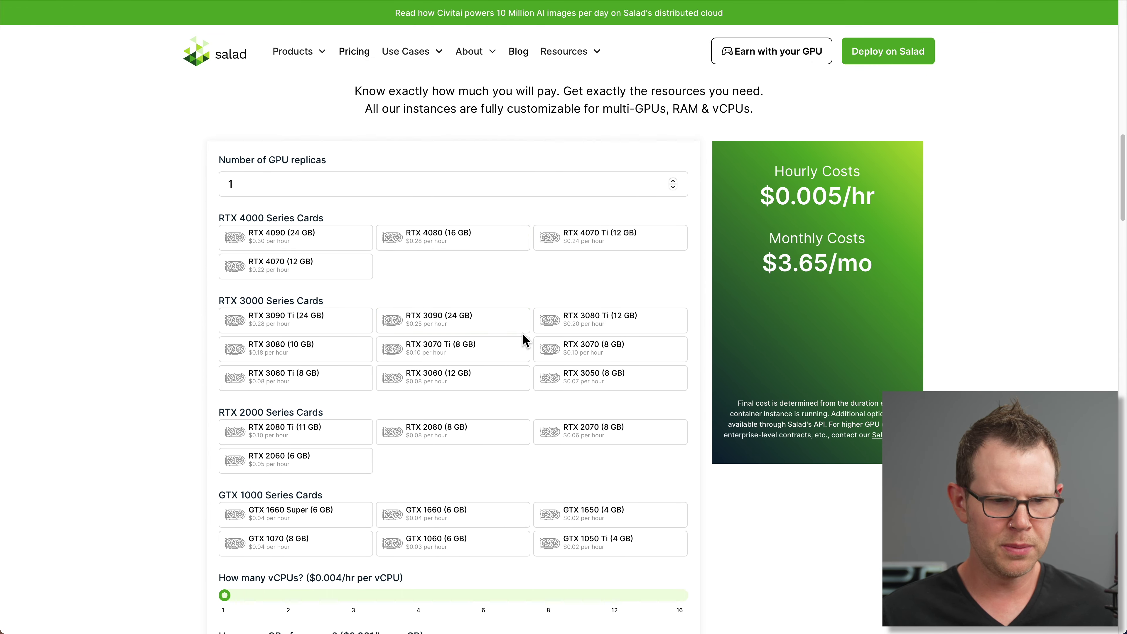
pyautogui.scroll(-4, 568, 420)
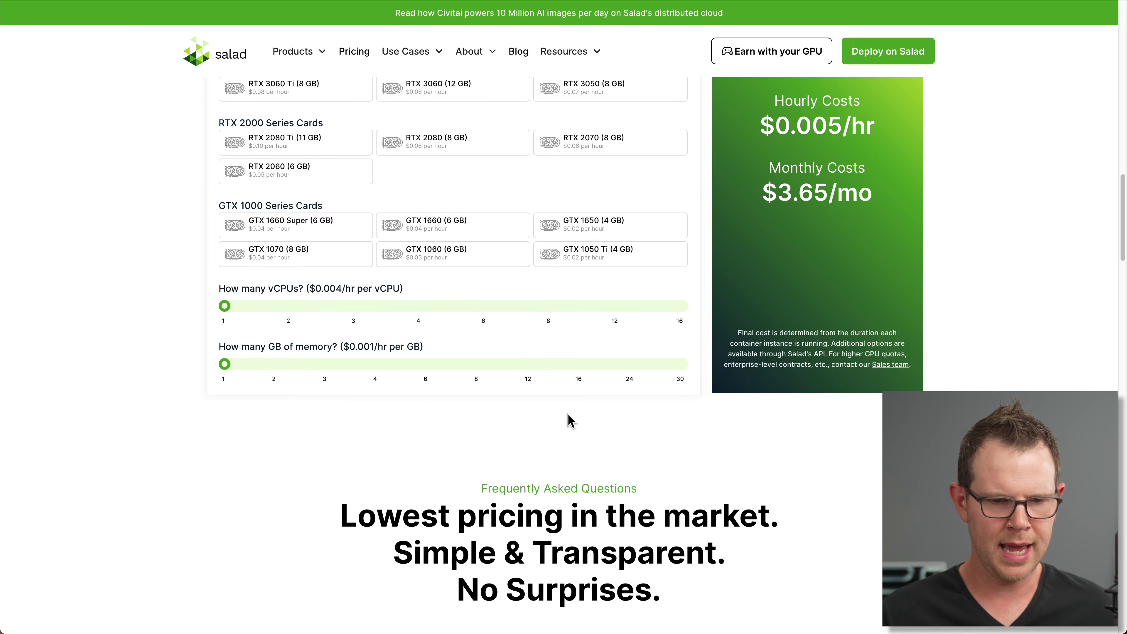
pyautogui.scroll(-5, 504, 386)
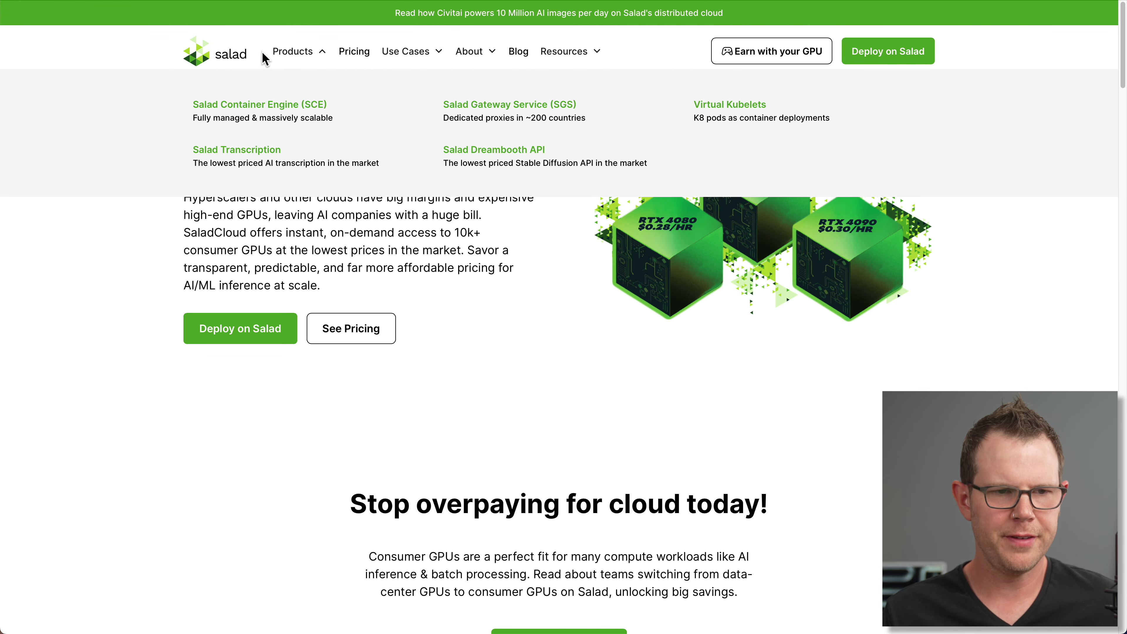
# Open the Salad Transcription product page and review its accuracy and hourly transcription prices
pyautogui.click(219, 157)
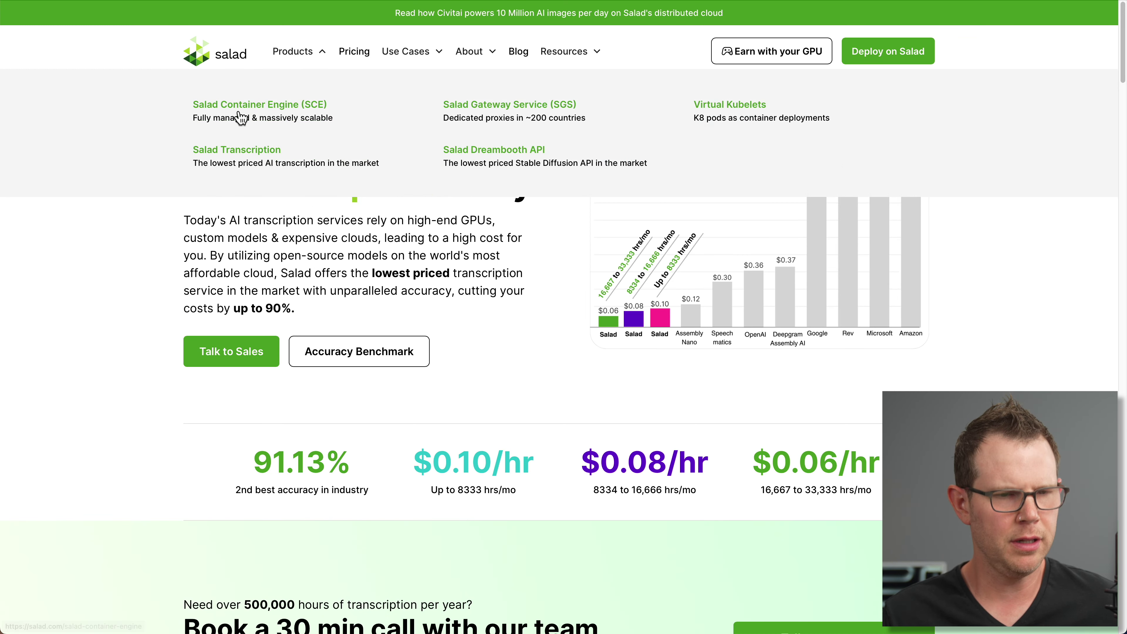
pyautogui.scroll(-5, 505, 307)
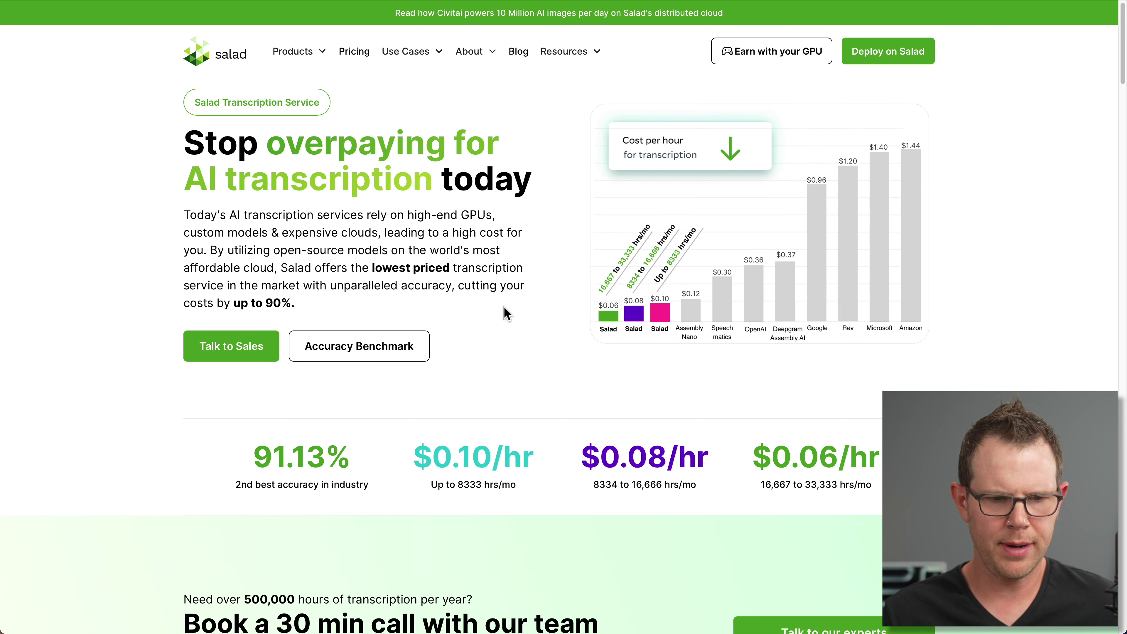
pyautogui.scroll(-1, 509, 310)
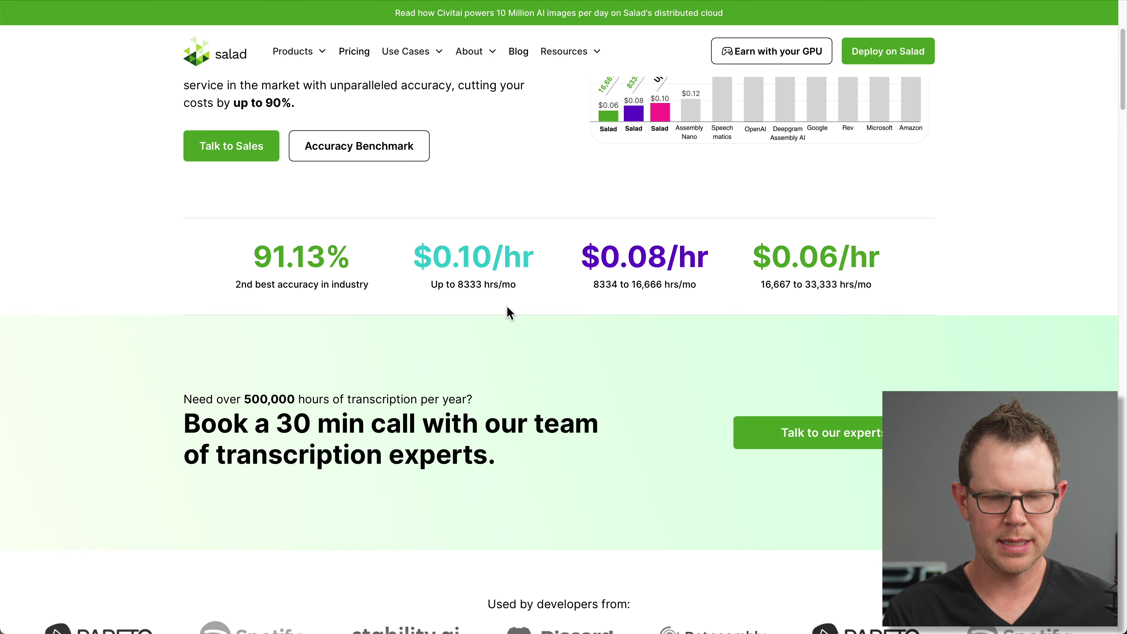
pyautogui.scroll(1, 507, 306)
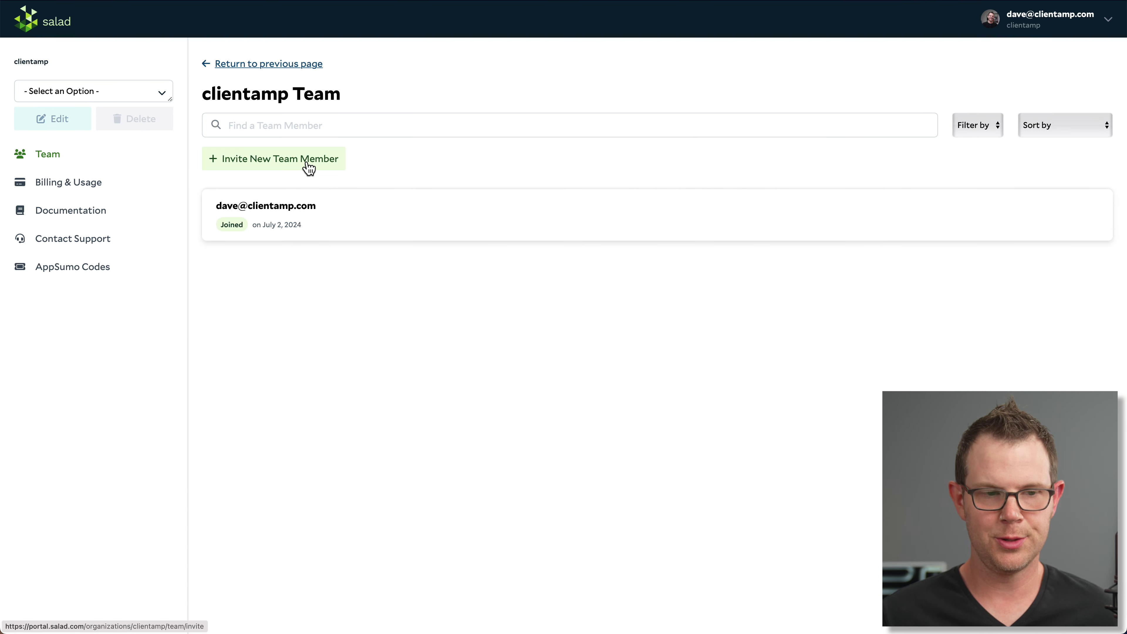
# Open the invitation form for a new clientamp team member and look at its email field
pyautogui.click(309, 168)
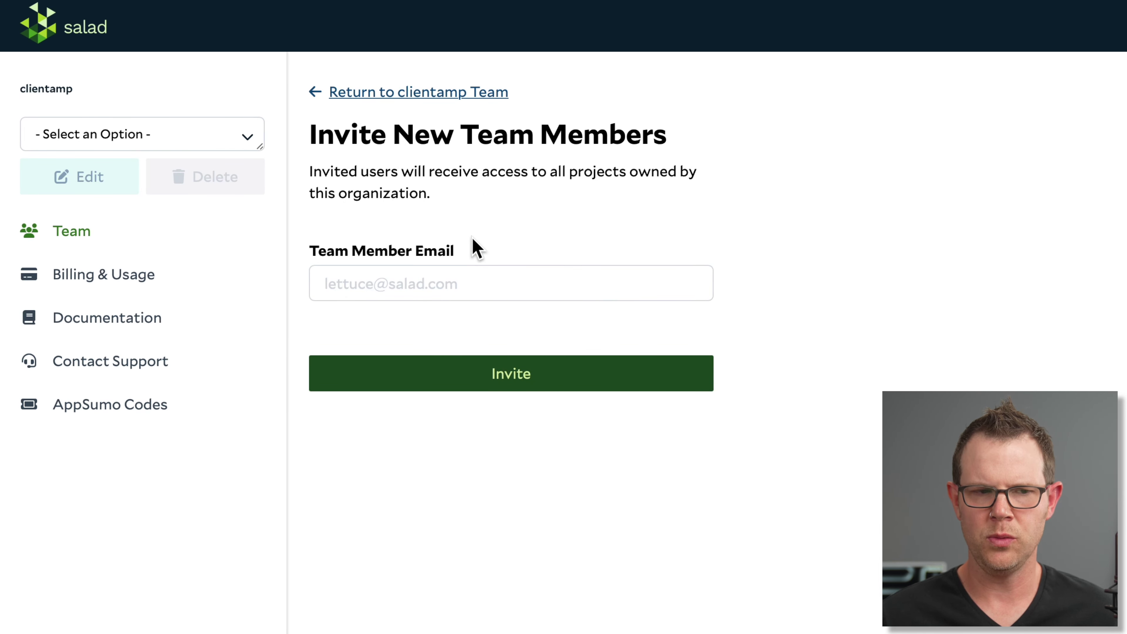
pyautogui.click(500, 283)
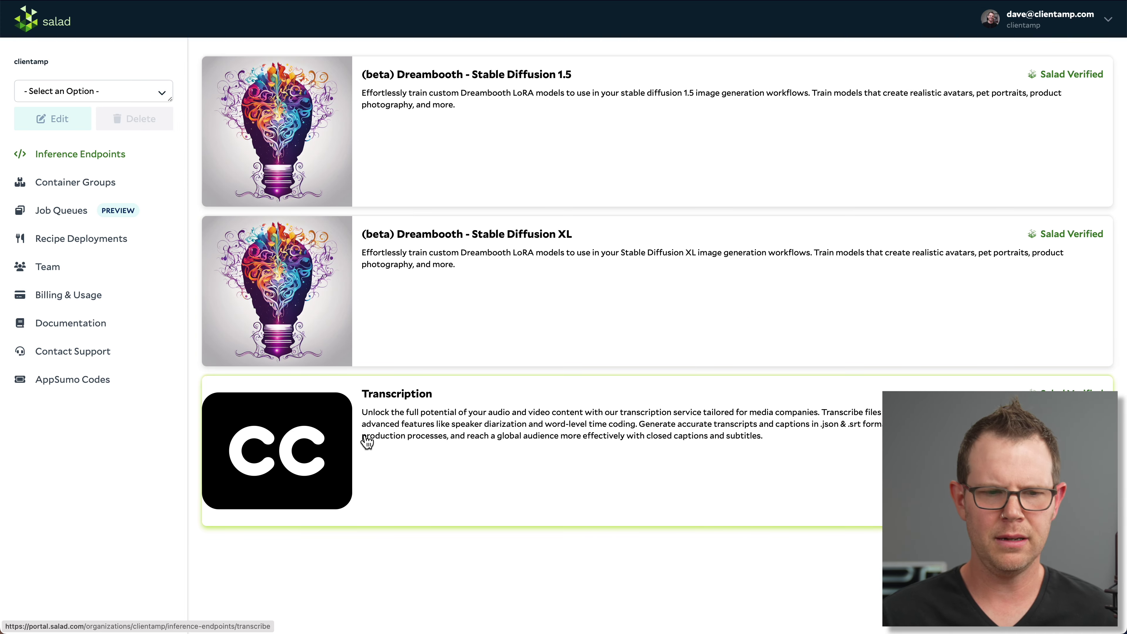
# Open the Transcription endpoint's page, then switch to the cloud storage and create a share link for MyMeet V2.mp4 in 03 Exports
pyautogui.click(393, 413)
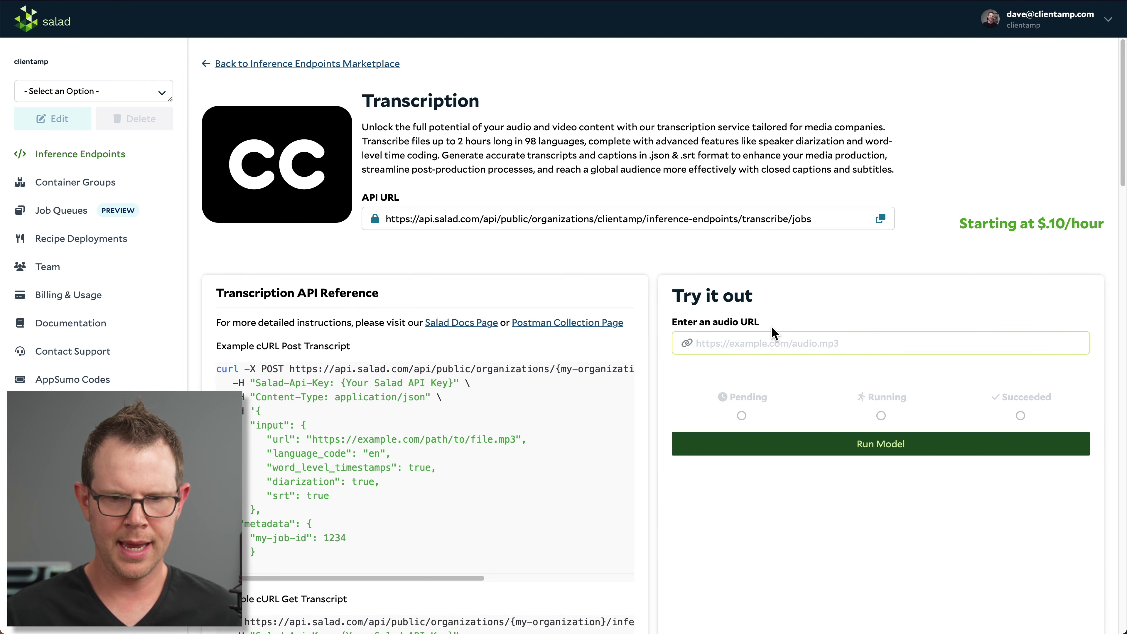
pyautogui.click(717, 334)
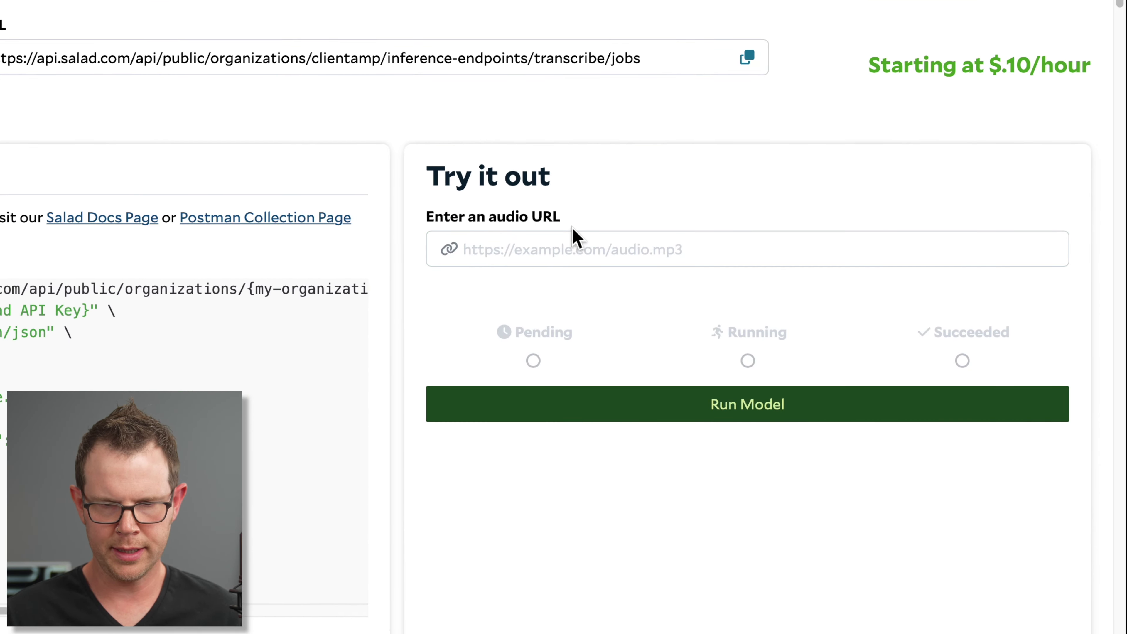
pyautogui.click(537, 244)
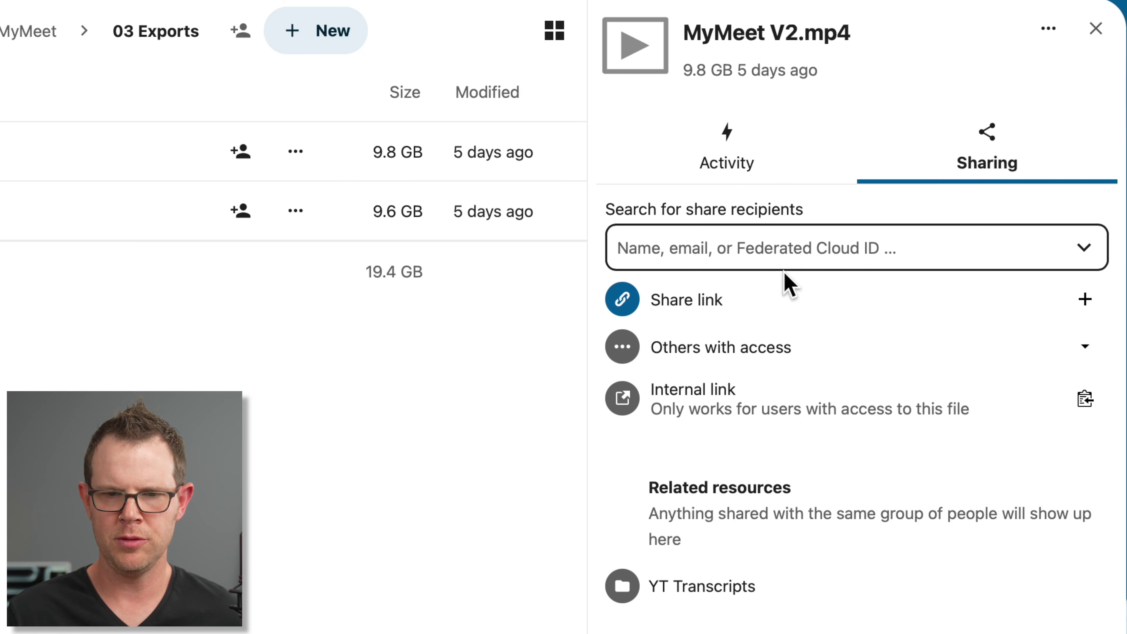
pyautogui.click(1085, 301)
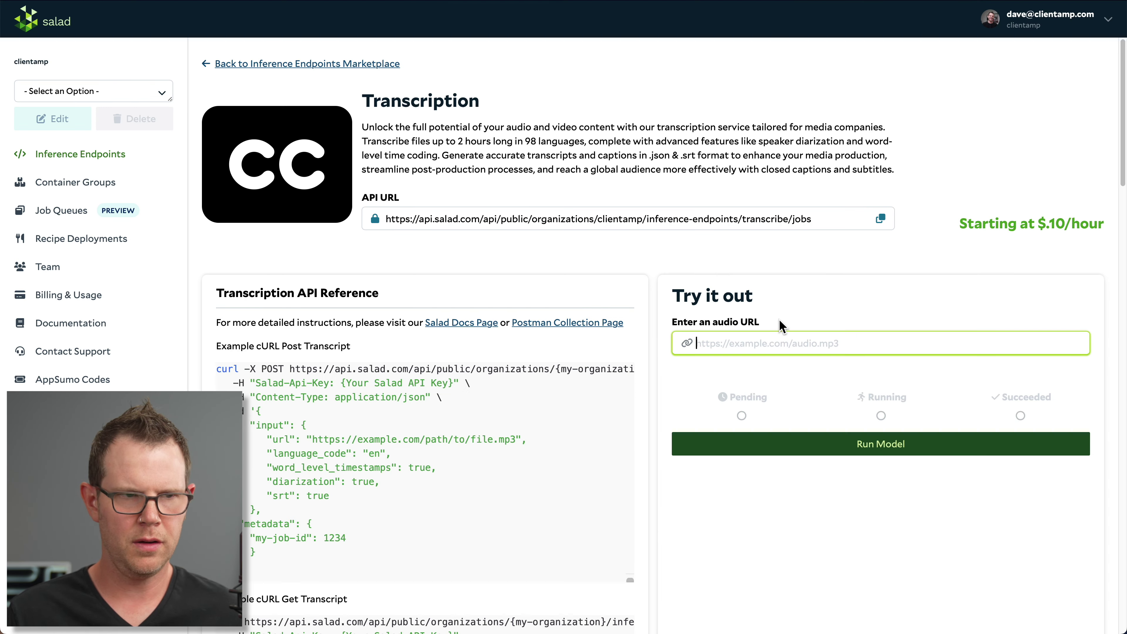
# Run Salad's transcription model on the copied MyMeet V2.mp4 share link and read the complete output
pyautogui.press('super+v')
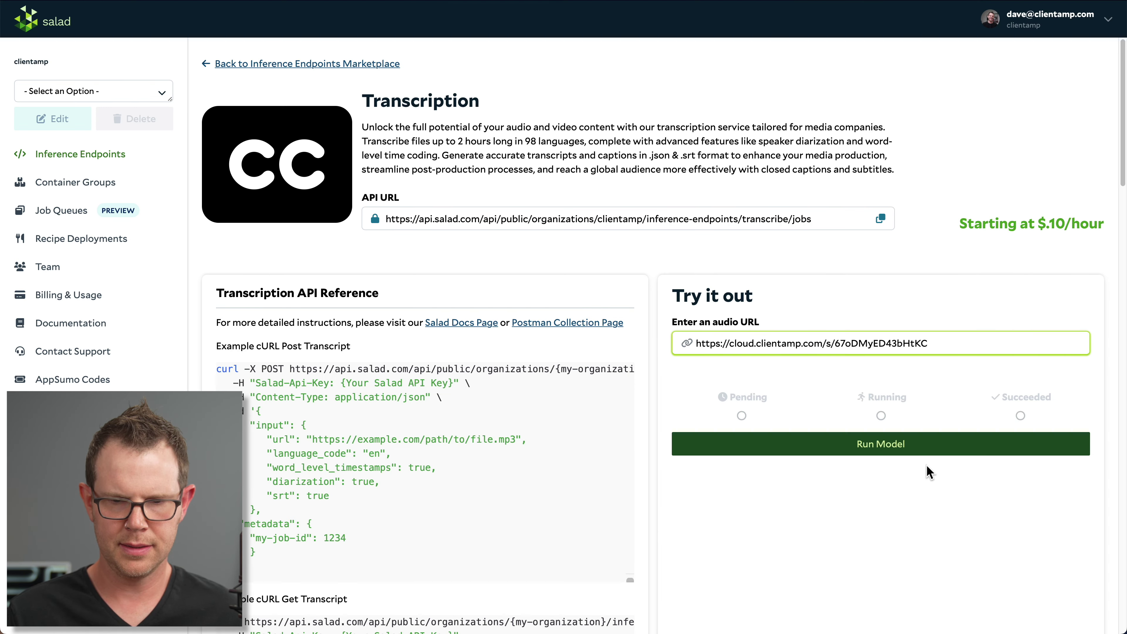
pyautogui.click(887, 448)
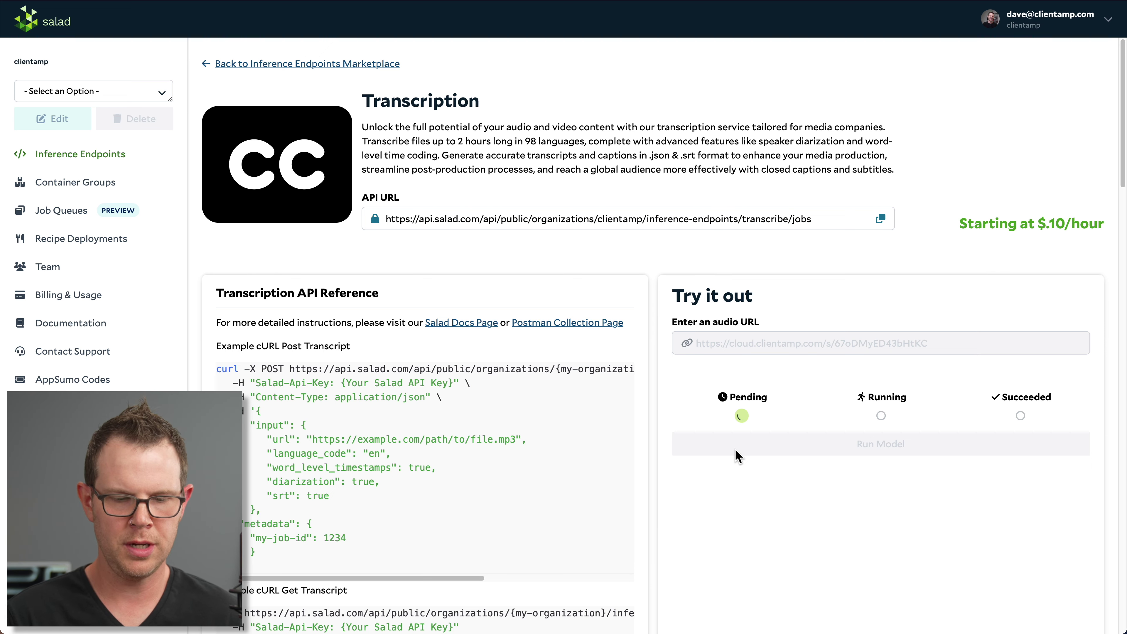
pyautogui.scroll(-10, 799, 517)
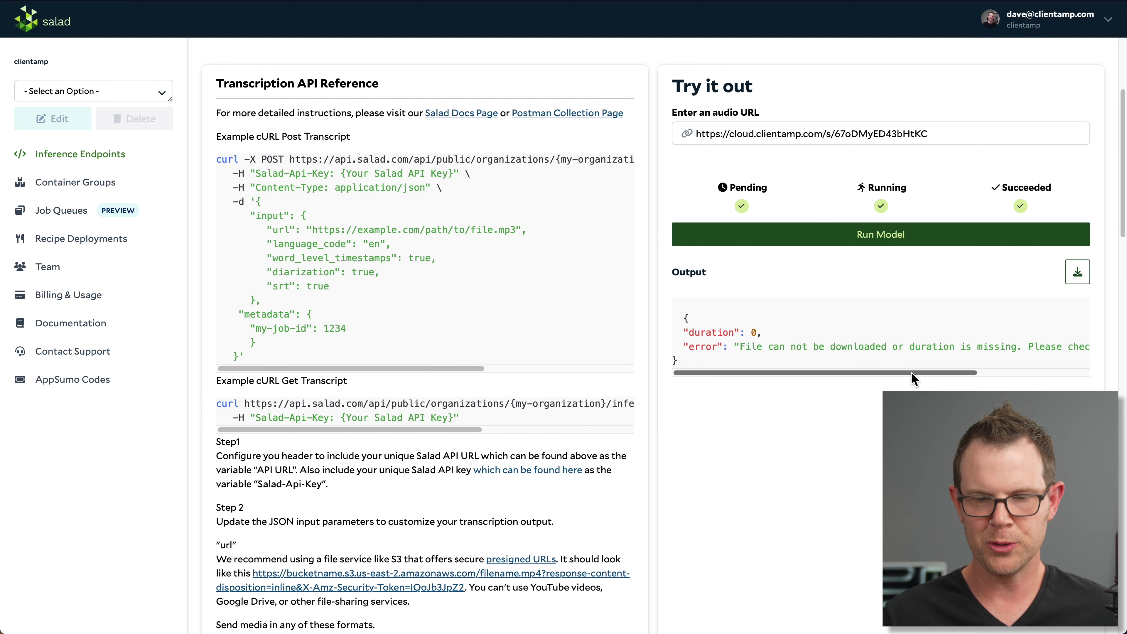
pyautogui.moveTo(911, 373); pyautogui.dragTo(1024, 373)
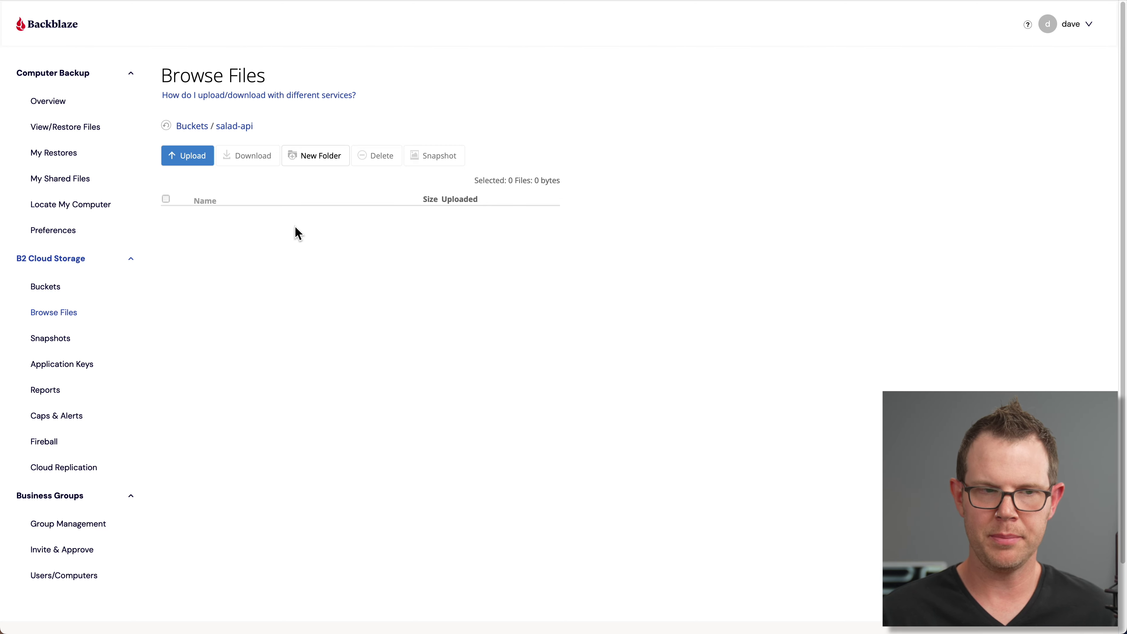
# Upload MyMeet V2.mp4 to the salad-api bucket on Backblaze, trying the website's uploader and switching to the desktop file transfer client
pyautogui.click(186, 164)
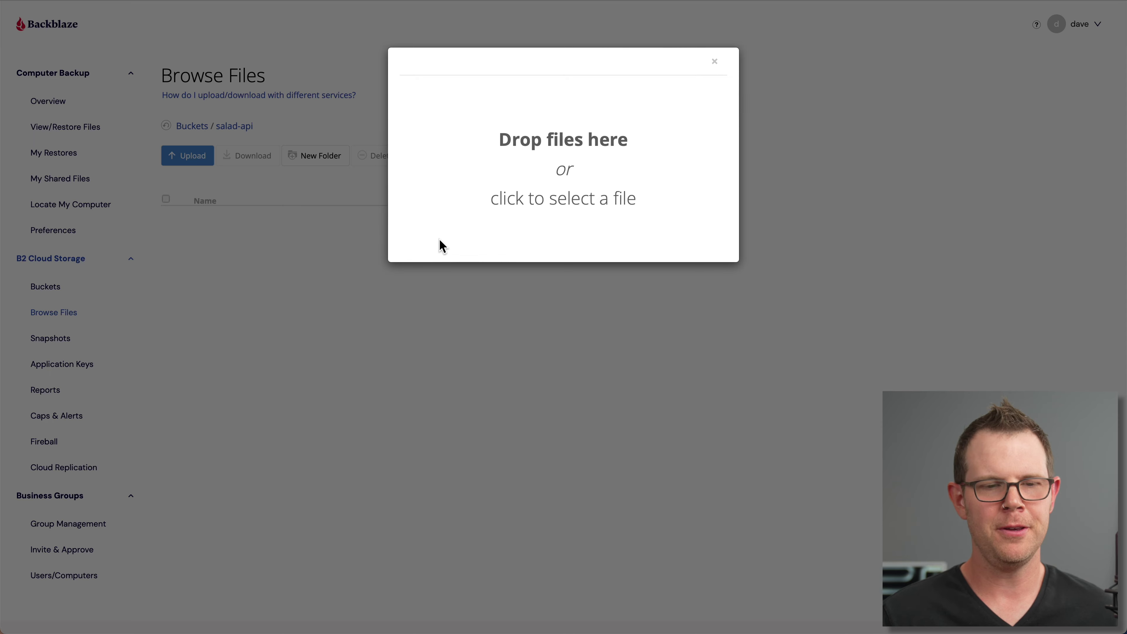
pyautogui.moveTo(439, 240); pyautogui.dragTo(560, 156)
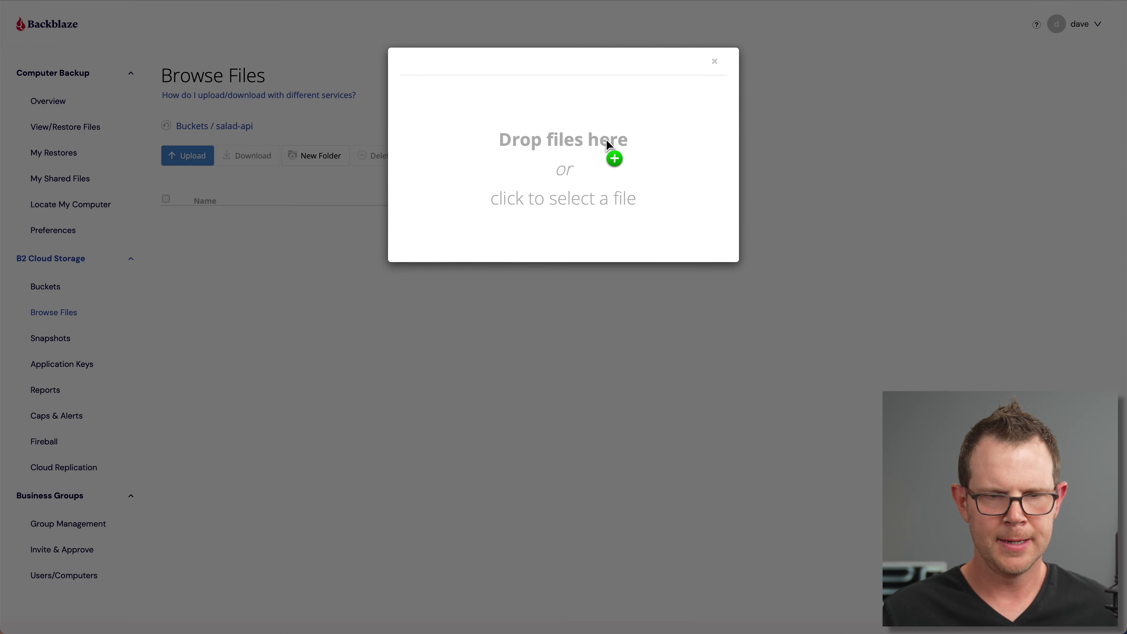
pyautogui.moveTo(607, 141); pyautogui.dragTo(616, 131)
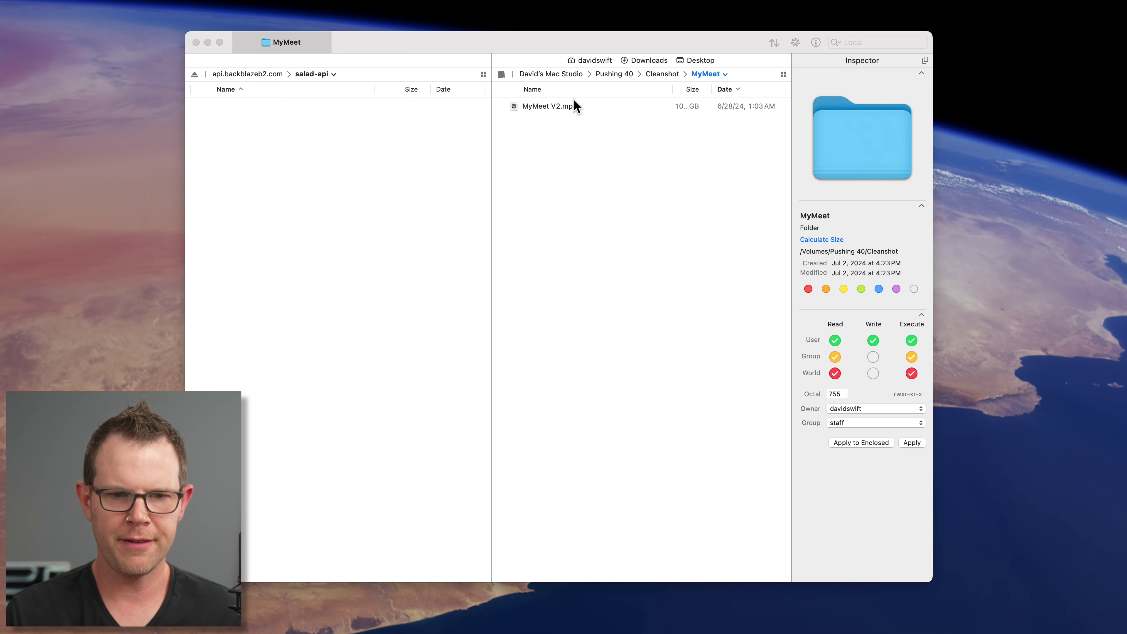
pyautogui.moveTo(541, 111); pyautogui.dragTo(258, 156)
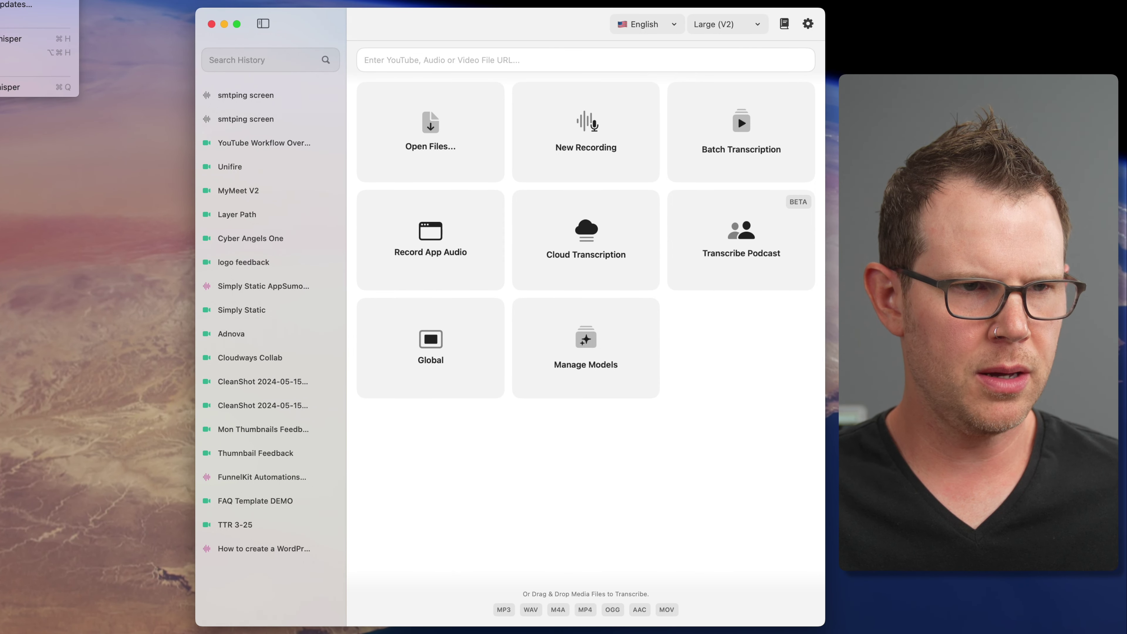
# Switch to MacWhisper, activate the downloaded Large V3 model, and check the selection in the model list
pyautogui.press('cmd+shift+m')
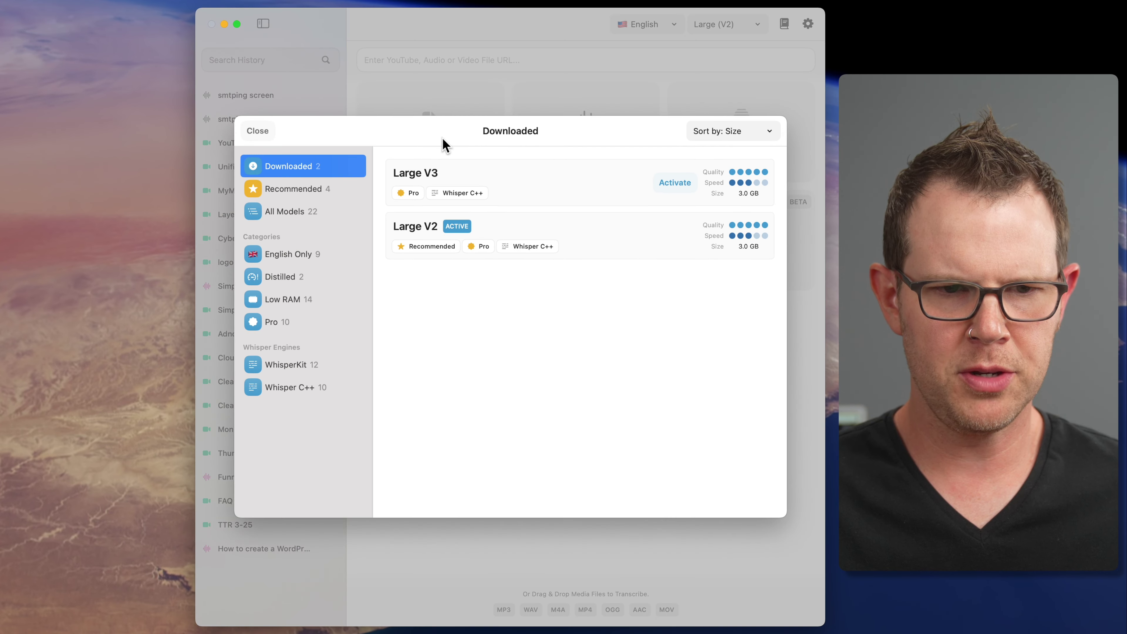
pyautogui.click(467, 173)
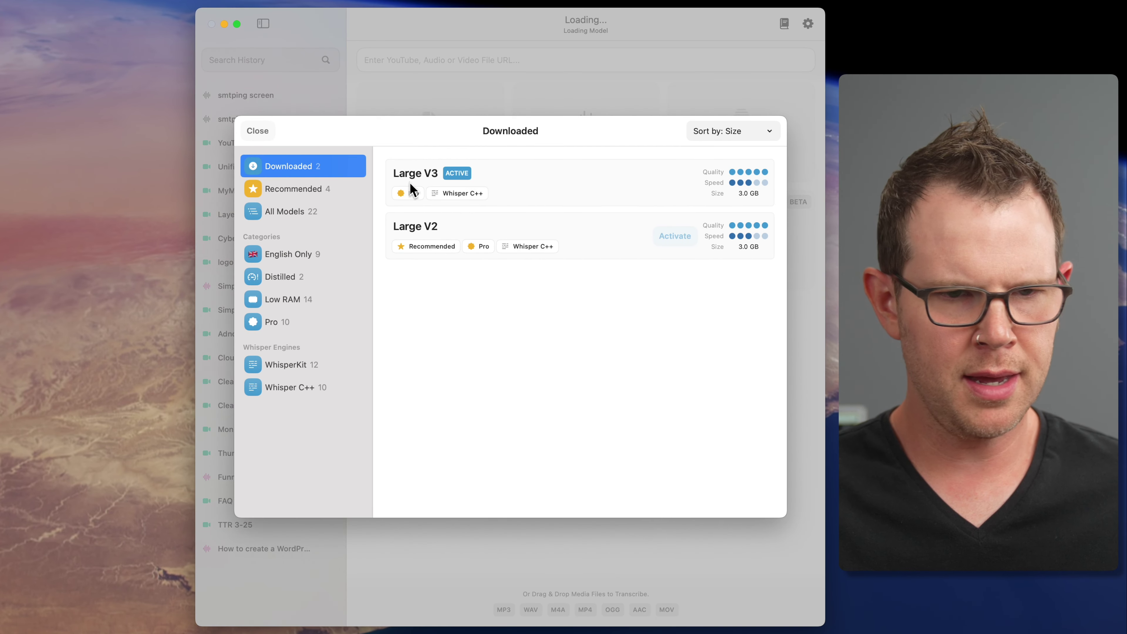
pyautogui.click(257, 131)
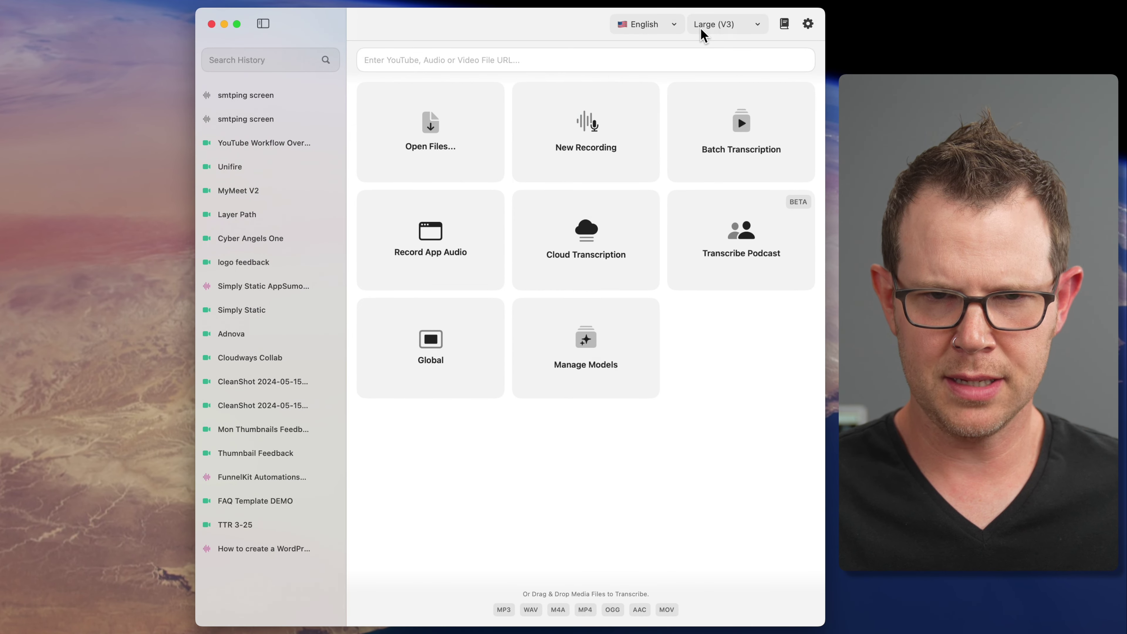
pyautogui.click(760, 27)
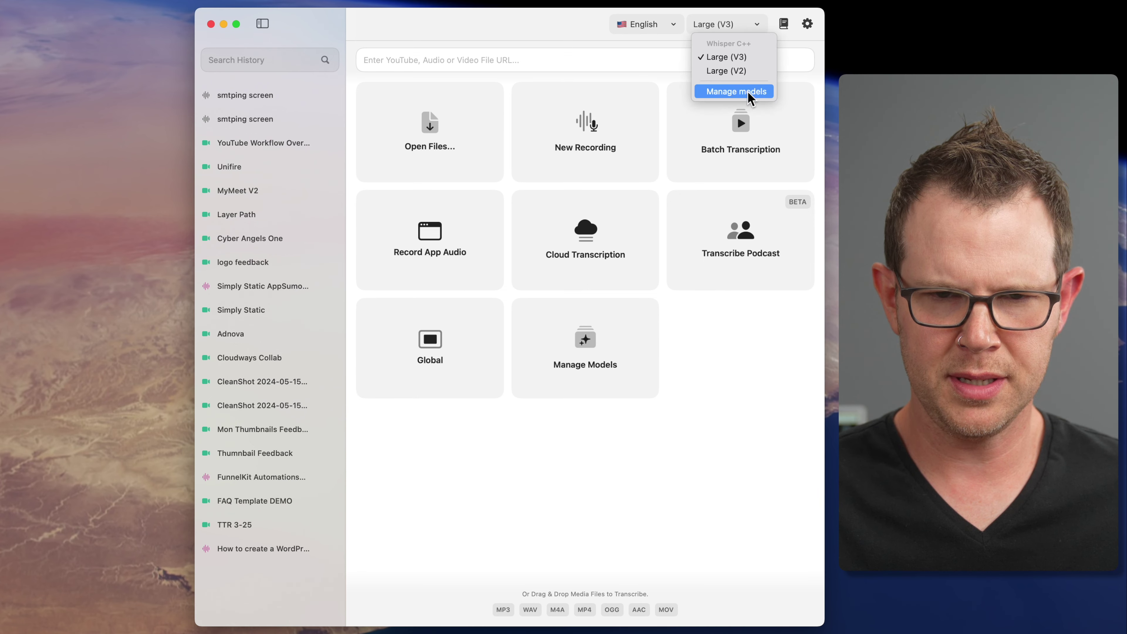
pyautogui.click(735, 26)
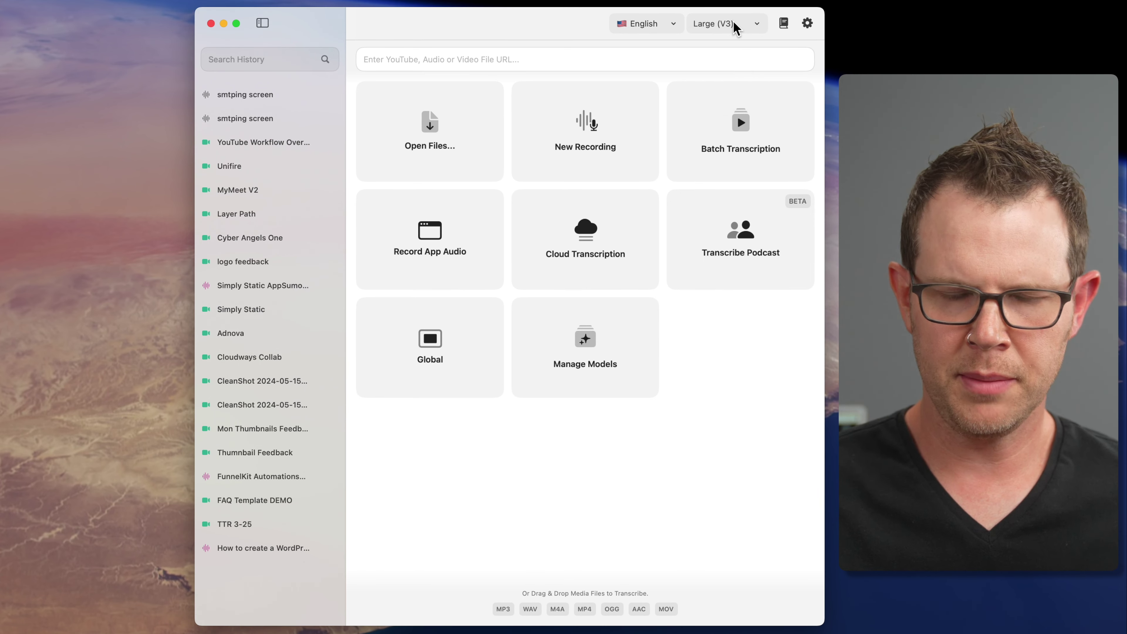
# Transcribe the MyMeet V2 video with the Large V3 model and read the notice attached to that model
pyautogui.moveTo(883, 187); pyautogui.dragTo(510, 198)
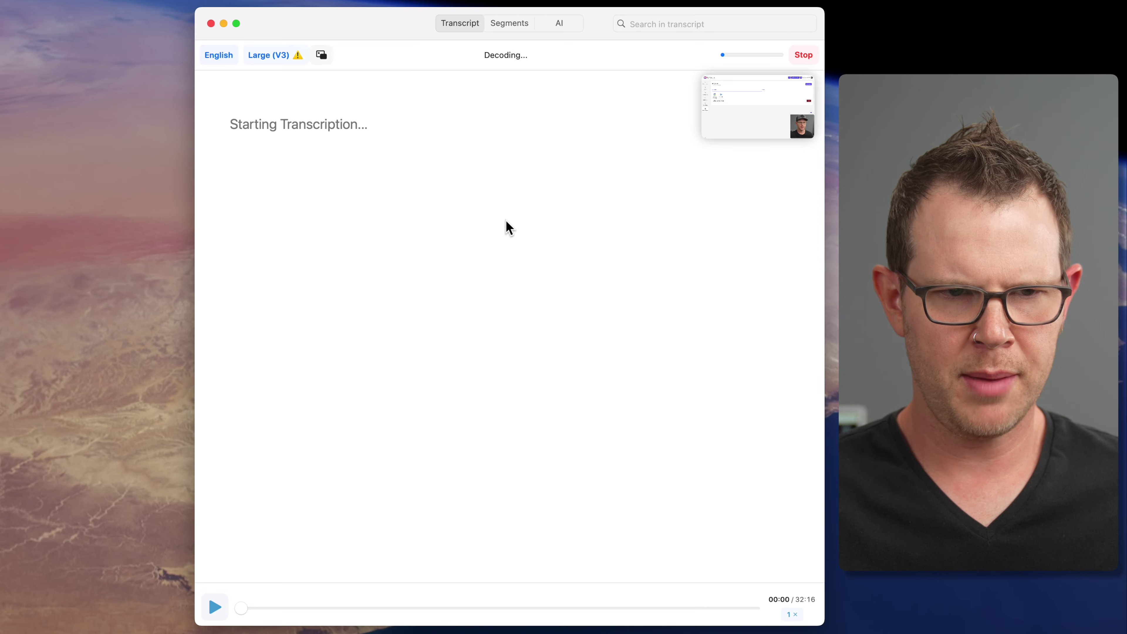
pyautogui.click(298, 57)
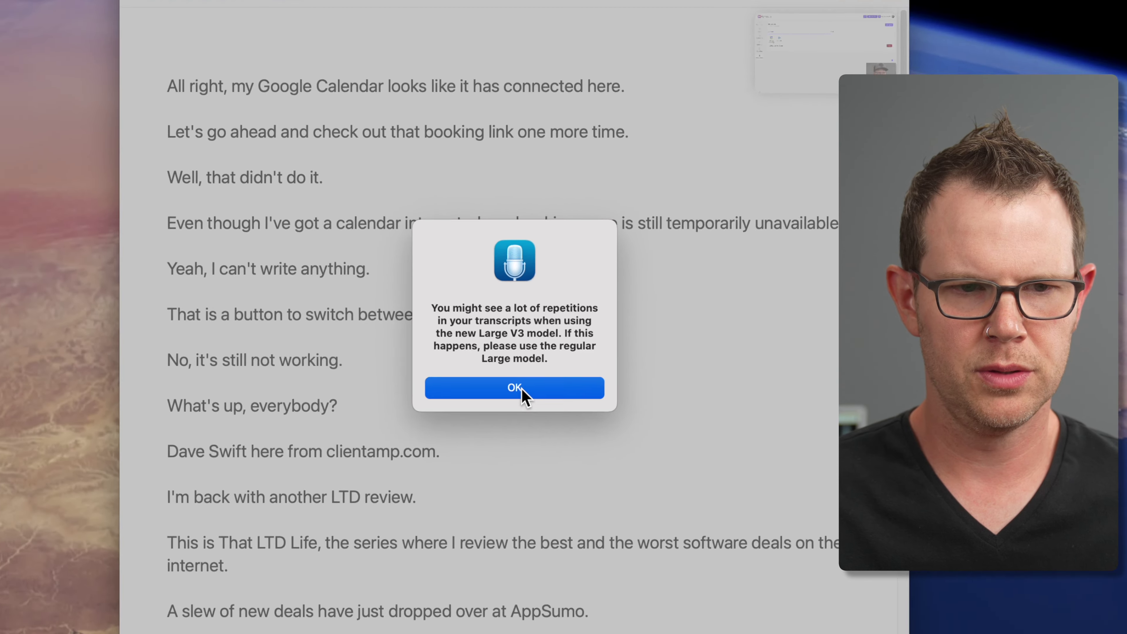
pyautogui.click(540, 429)
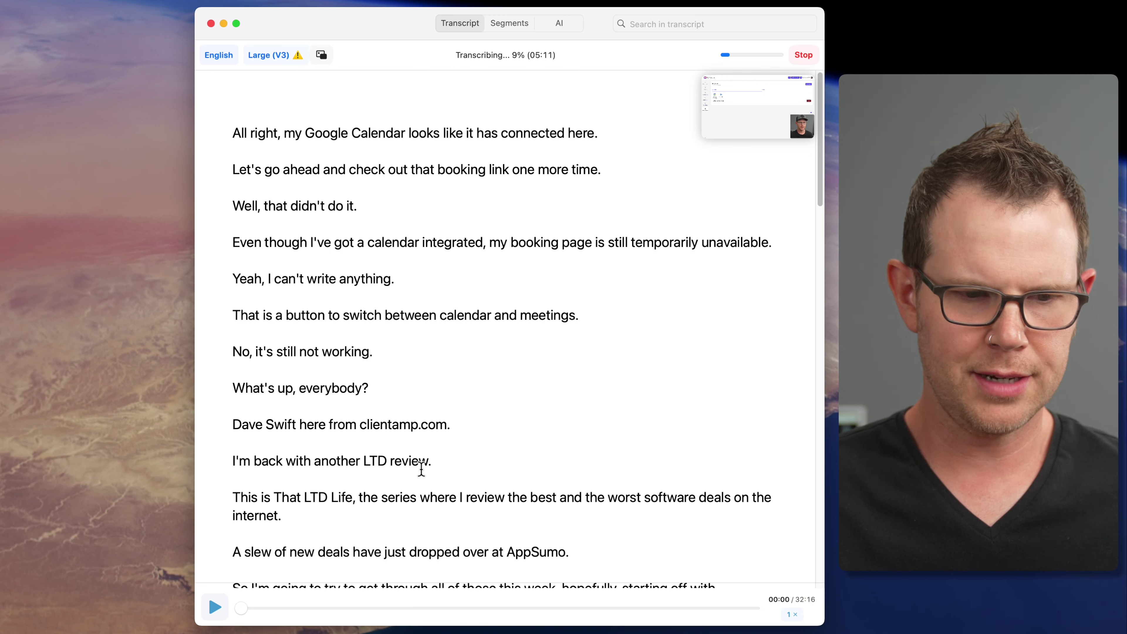
# Scrub through the recording to about 6 minutes to preview the video, and return to the beginning
pyautogui.moveTo(242, 608); pyautogui.dragTo(339, 614)
pyautogui.moveTo(732, 118)
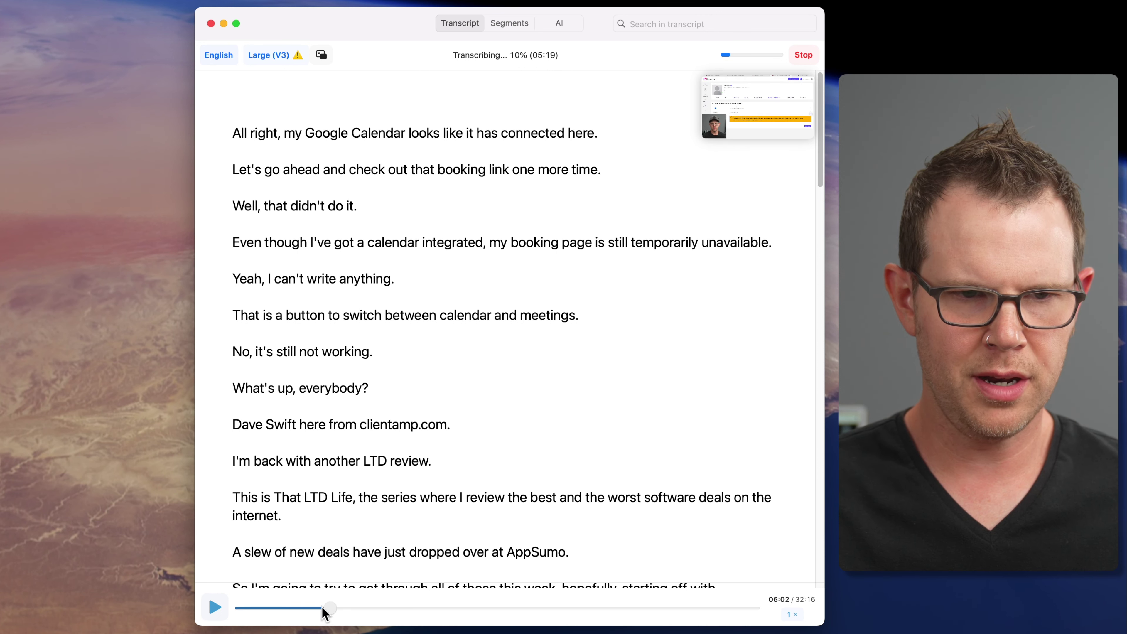
pyautogui.moveTo(322, 607); pyautogui.dragTo(227, 619)
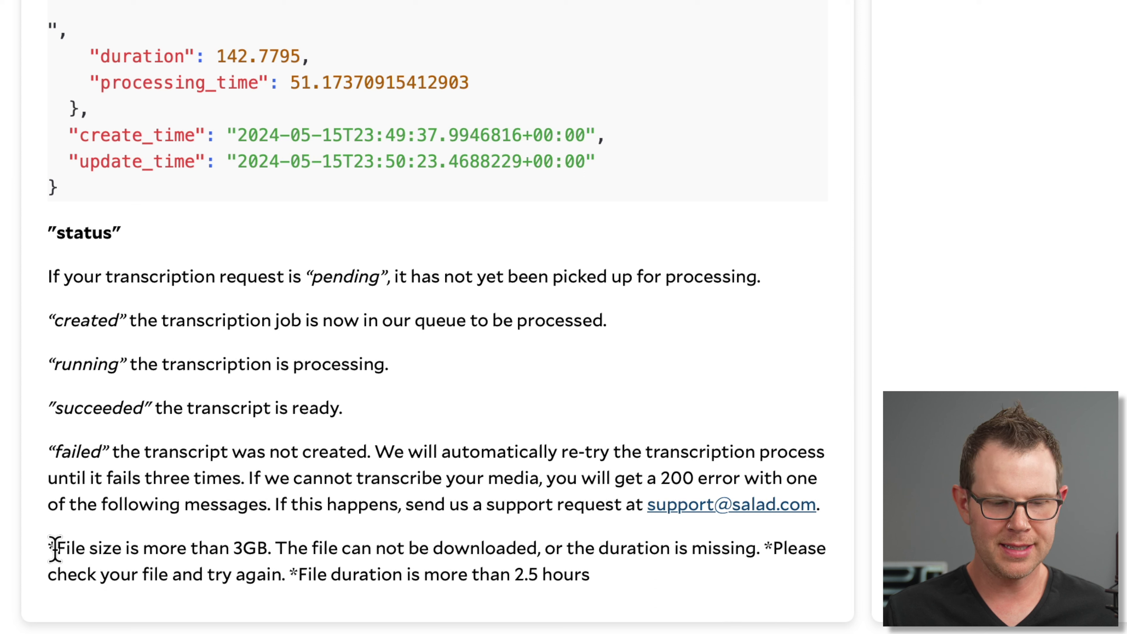
# Review the file size limit in Salad's API reference and convert MyMeet V2.mp4 to an MP3 file in Compressor
pyautogui.moveTo(56, 547); pyautogui.dragTo(270, 546)
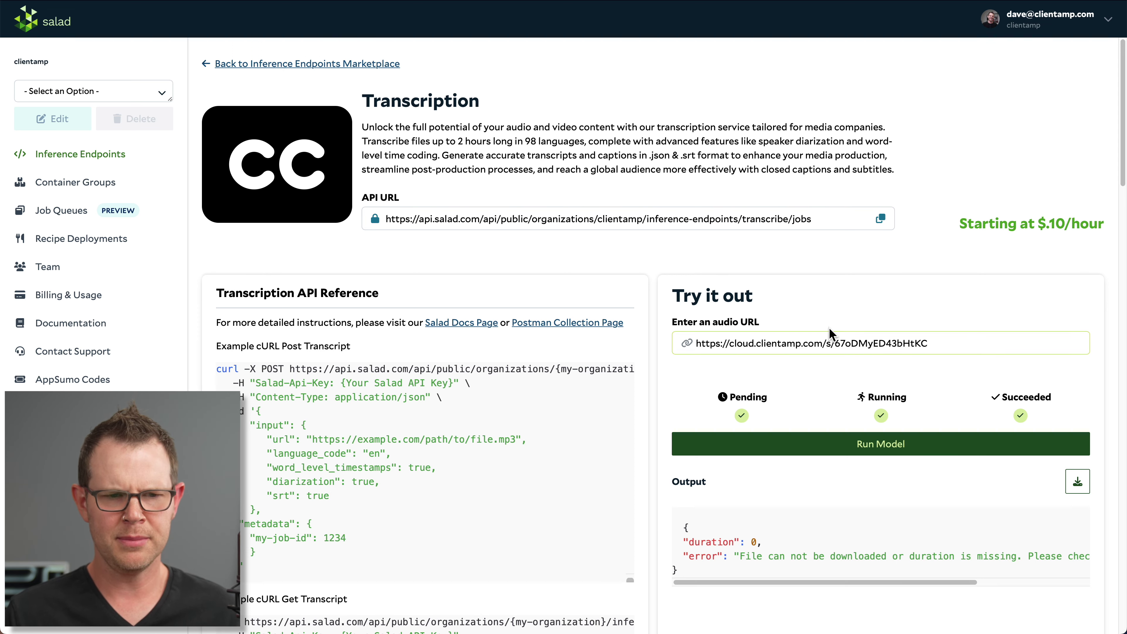
pyautogui.press('super+Tab')
pyautogui.click(182, 382)
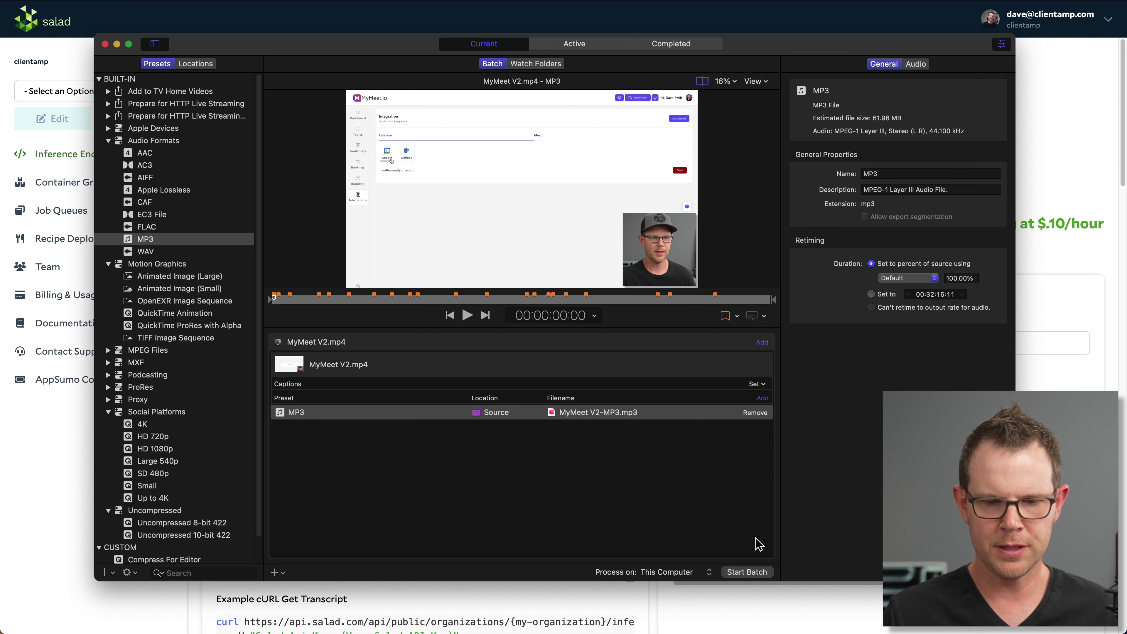
pyautogui.click(758, 573)
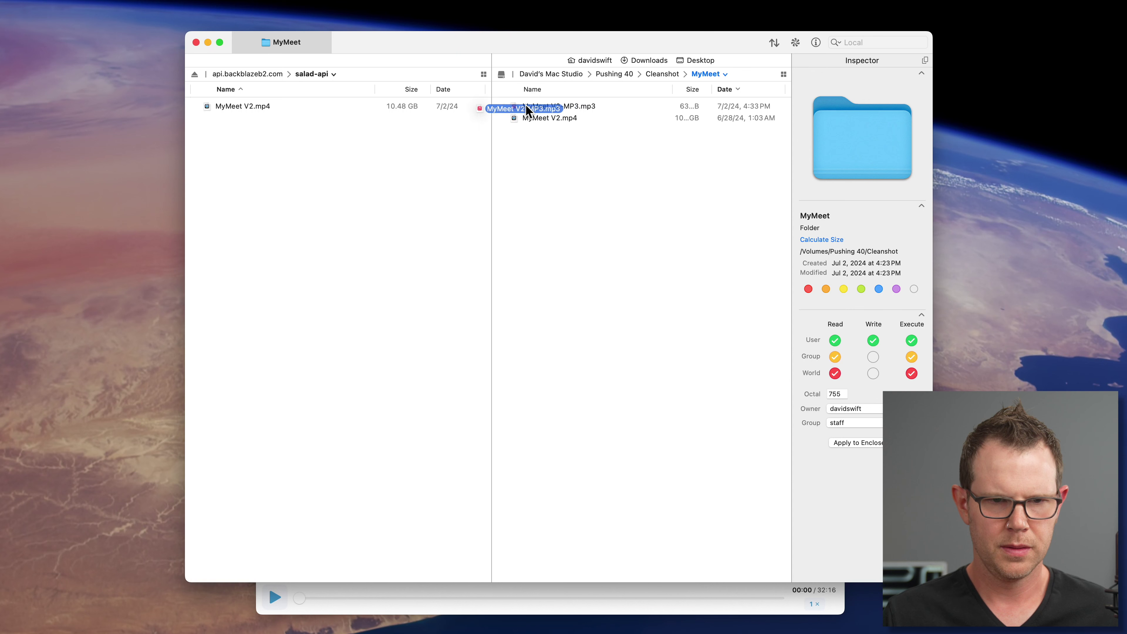
# Upload MyMeet V2-MP3.mp3 to the salad-api bucket and run Salad's transcription model on a new cloud share link
pyautogui.moveTo(526, 105); pyautogui.dragTo(283, 133)
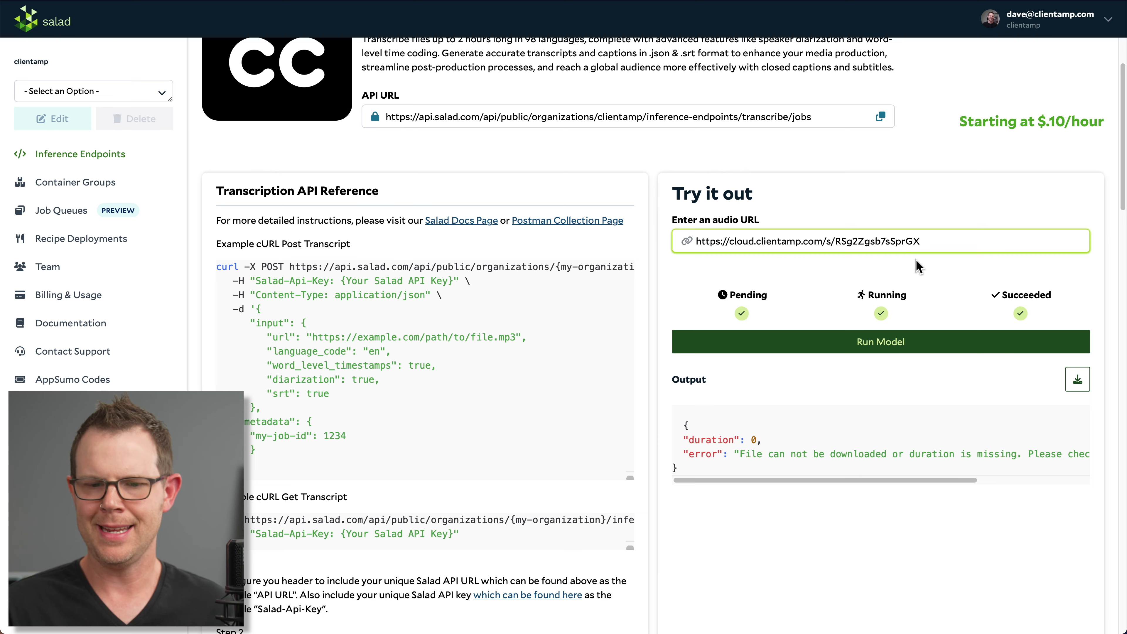
pyautogui.click(887, 342)
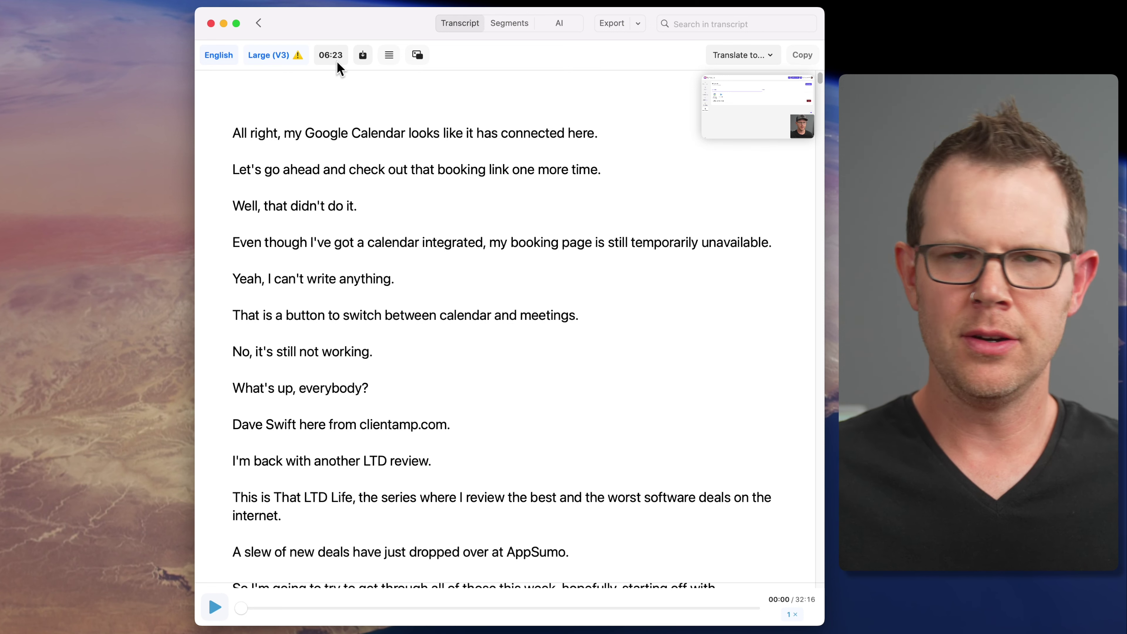
# In MacWhisper, check how long the MyMeet V2 transcription took and copy the transcript text
pyautogui.moveTo(336, 62)
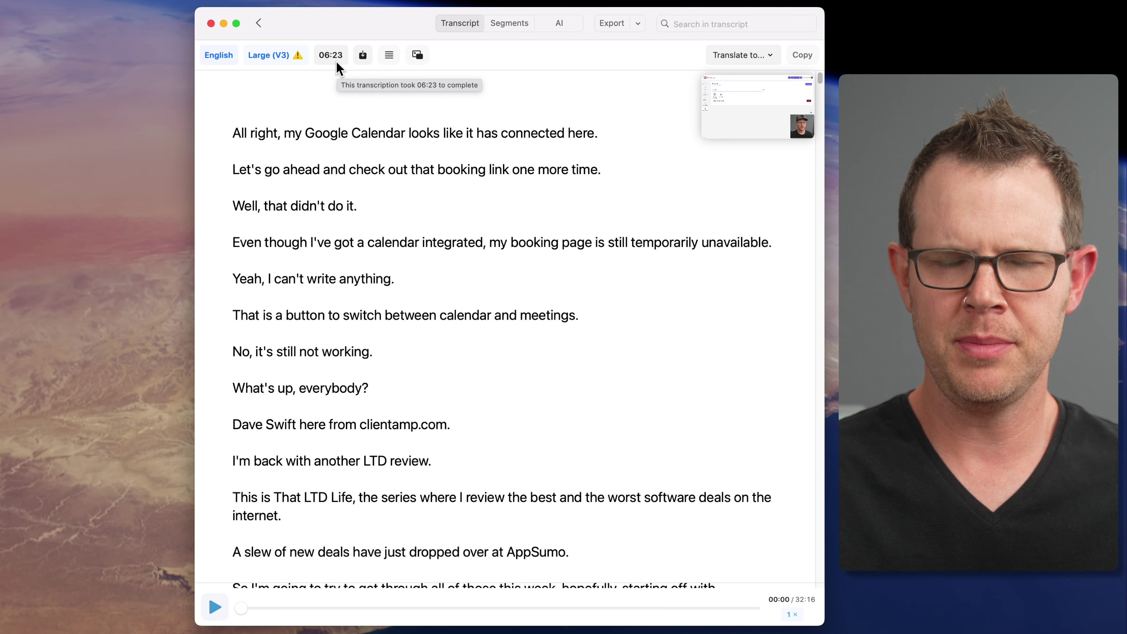
pyautogui.moveTo(365, 32); pyautogui.dragTo(373, 18)
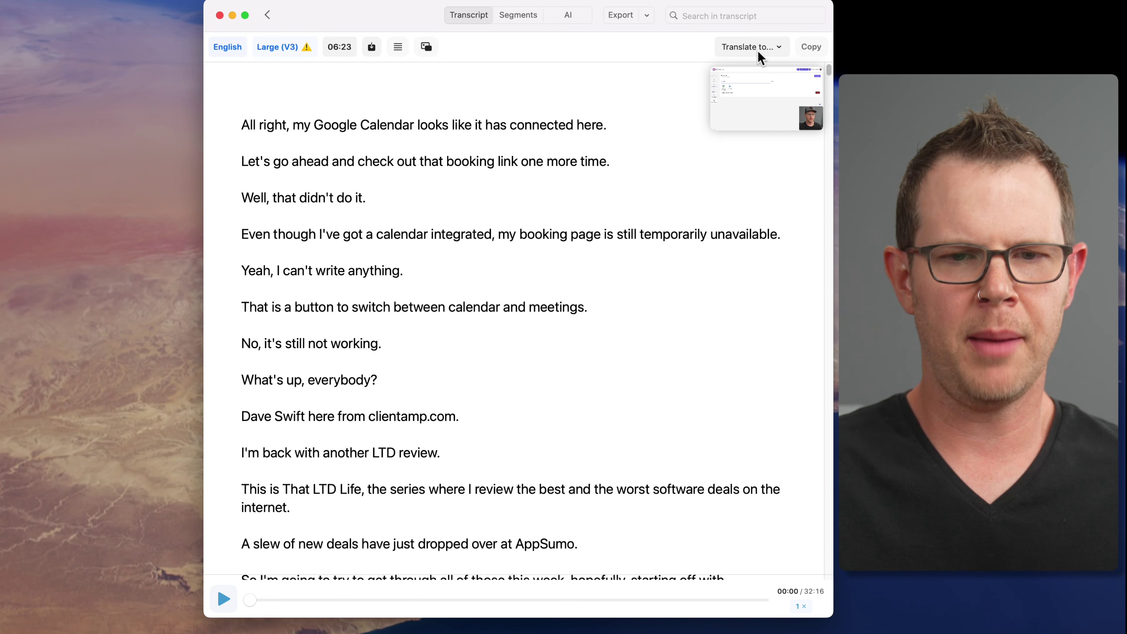
pyautogui.click(816, 49)
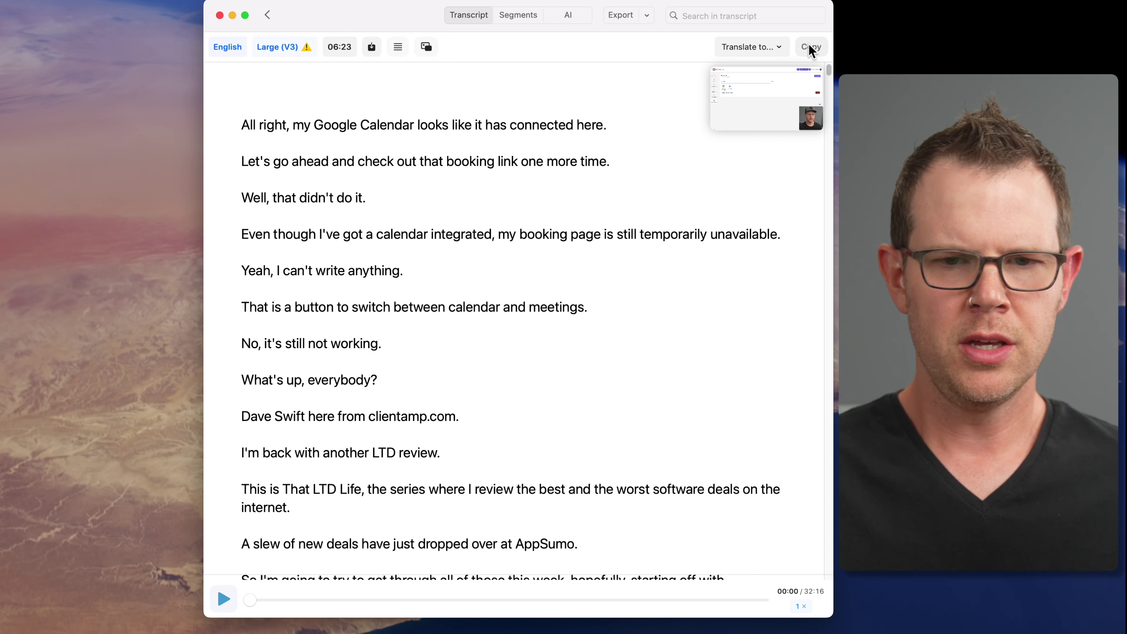
# Open the transcript's export settings and set the style to Subtitles and the format to .vtt
pyautogui.click(620, 15)
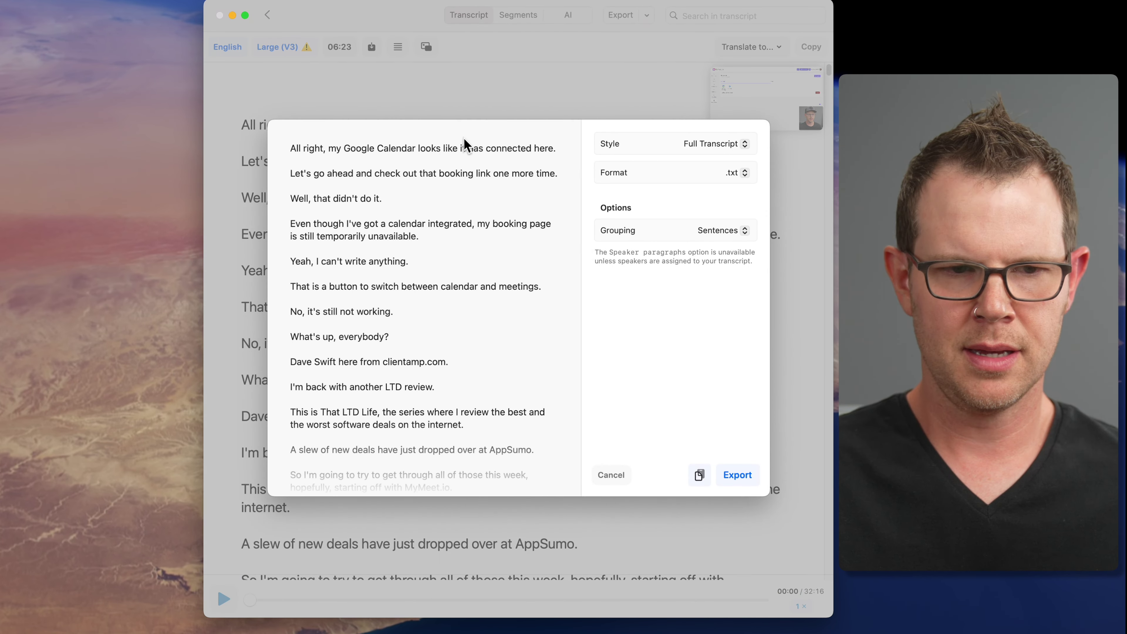
pyautogui.click(738, 150)
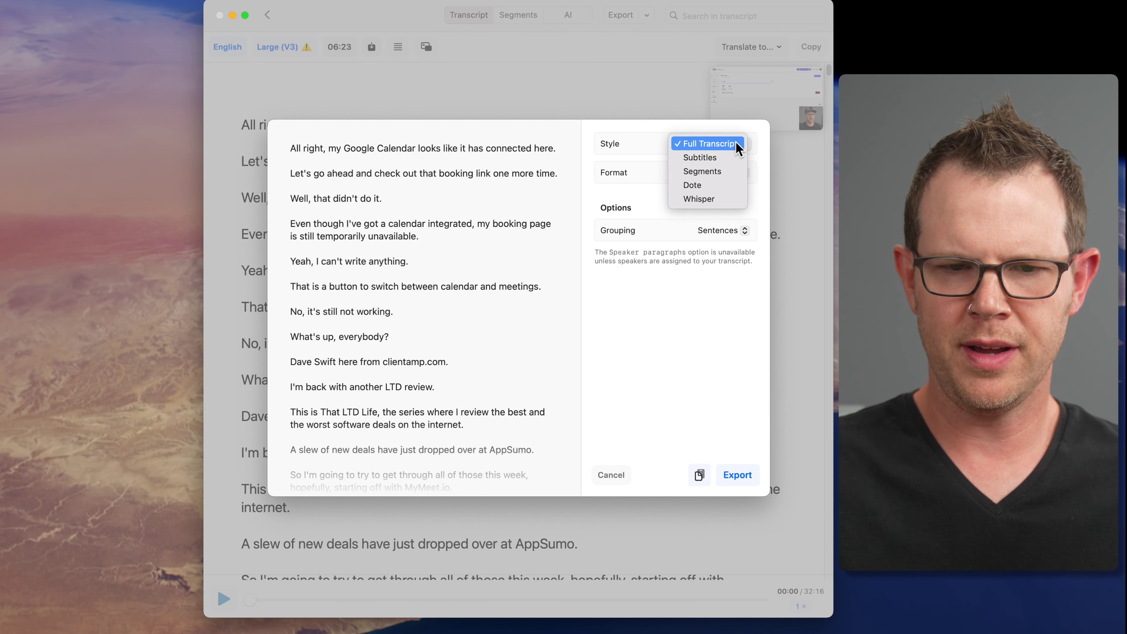
pyautogui.click(732, 158)
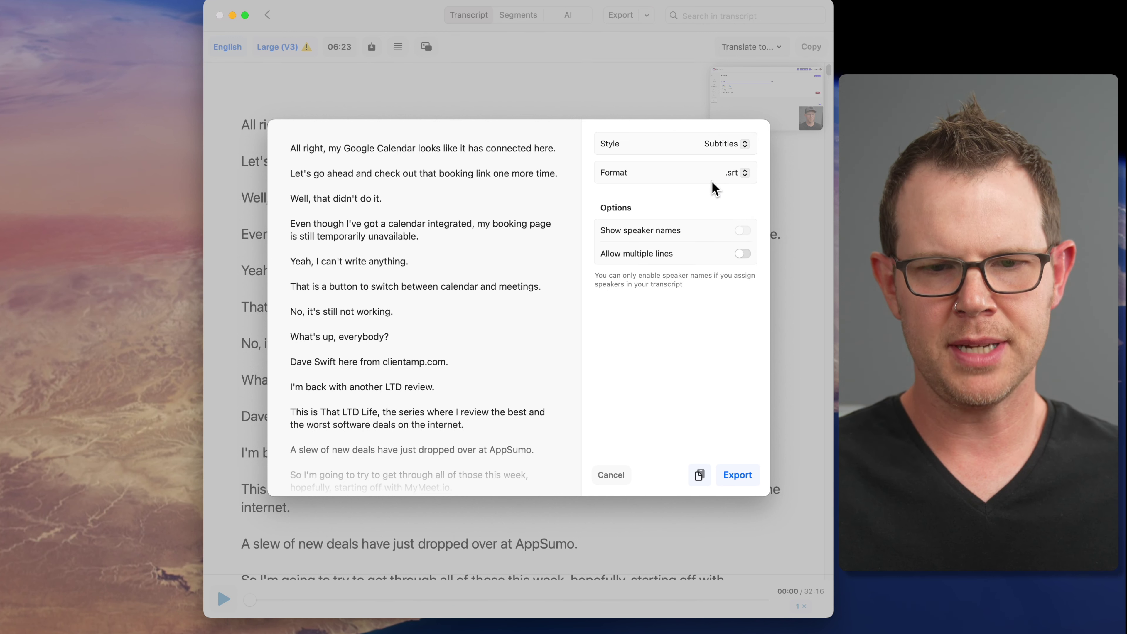
pyautogui.click(734, 178)
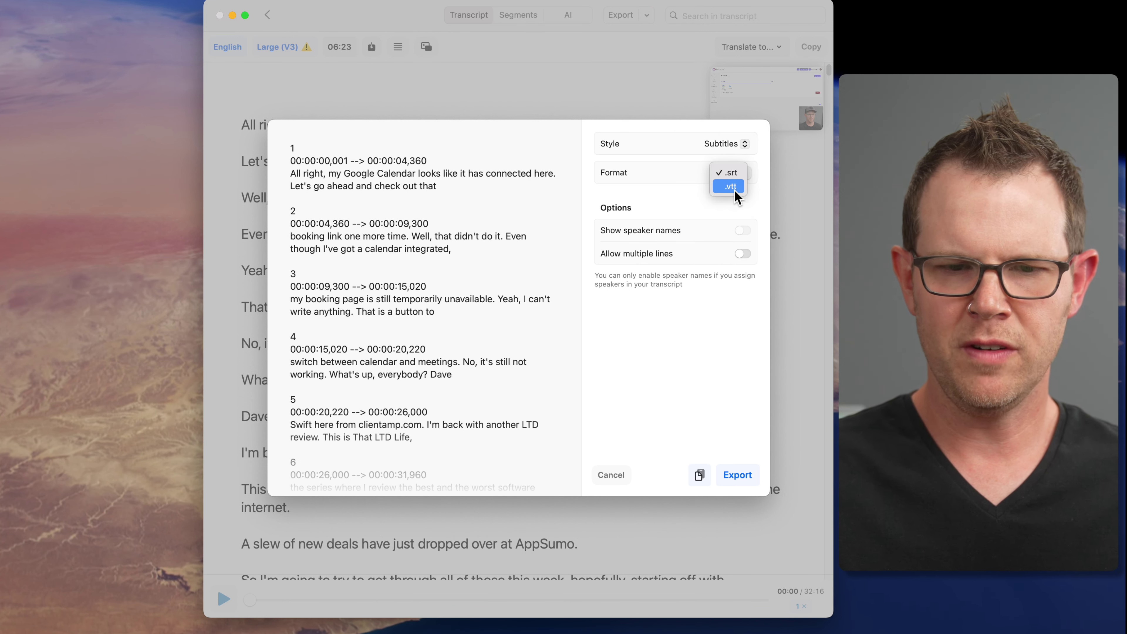
pyautogui.click(734, 190)
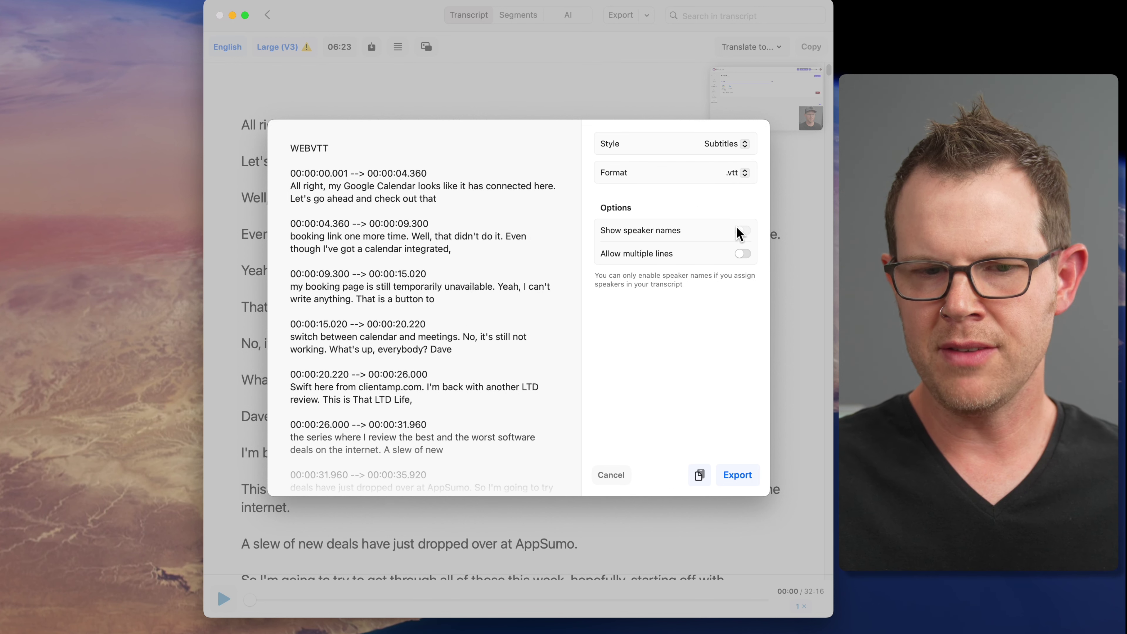
# Try allowing multiple lines in the subtitle export, close the export settings, and review the supported languages and formats in Salad's API reference
pyautogui.click(745, 255)
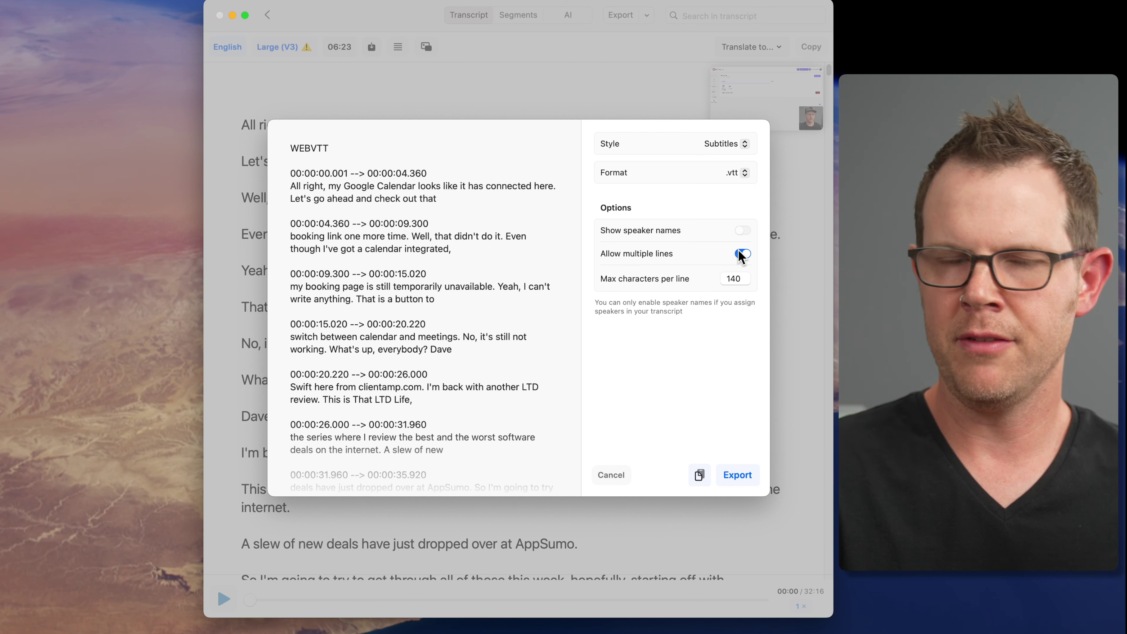
pyautogui.press('Escape')
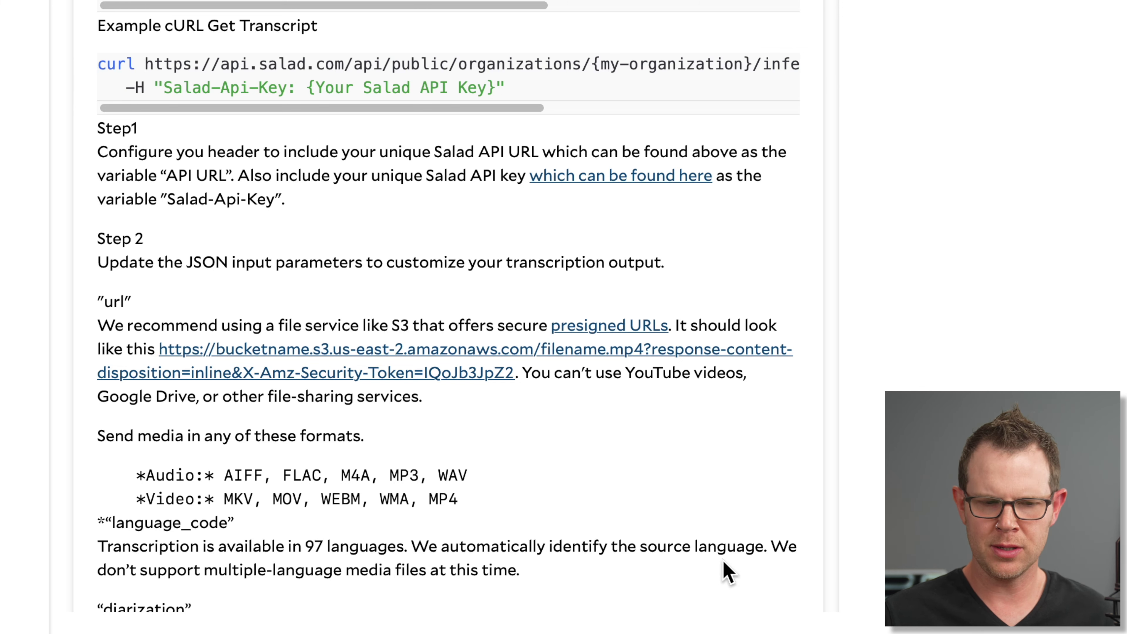
pyautogui.scroll(5, 444, 311)
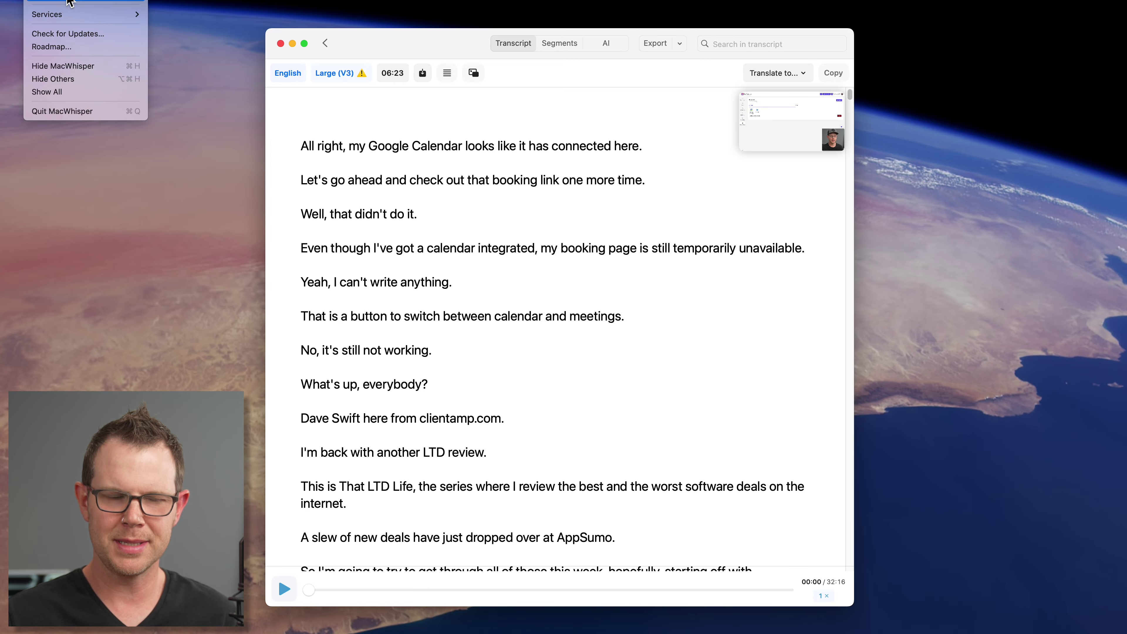
# In MacWhisper, check the DeepL translation settings and browse the languages available for translating the transcript
pyautogui.click(69, 1)
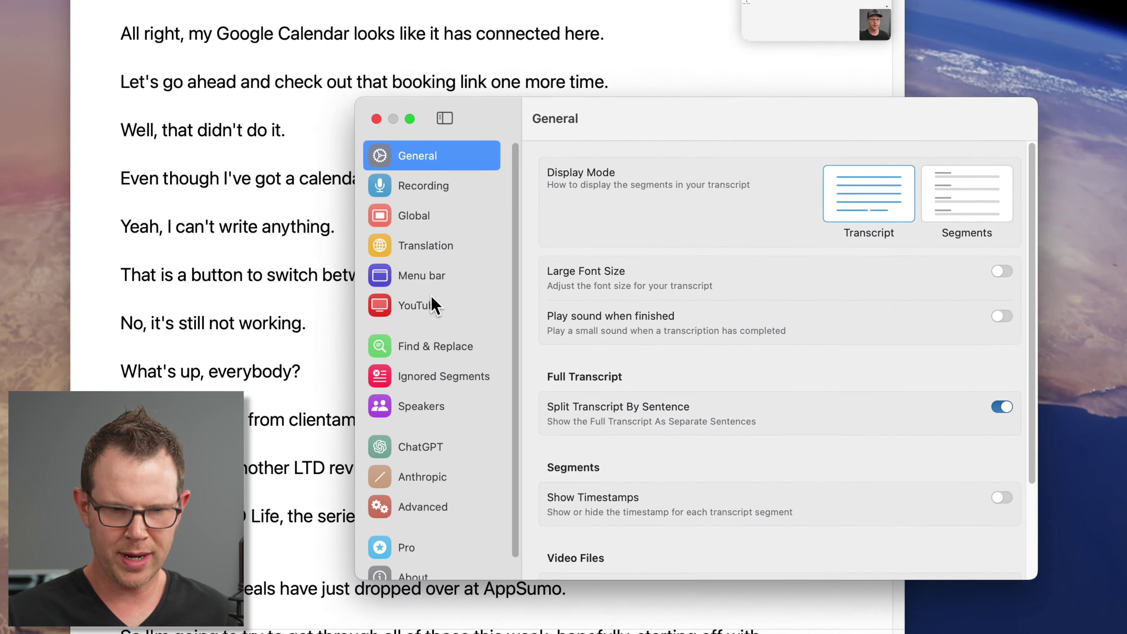
pyautogui.click(589, 349)
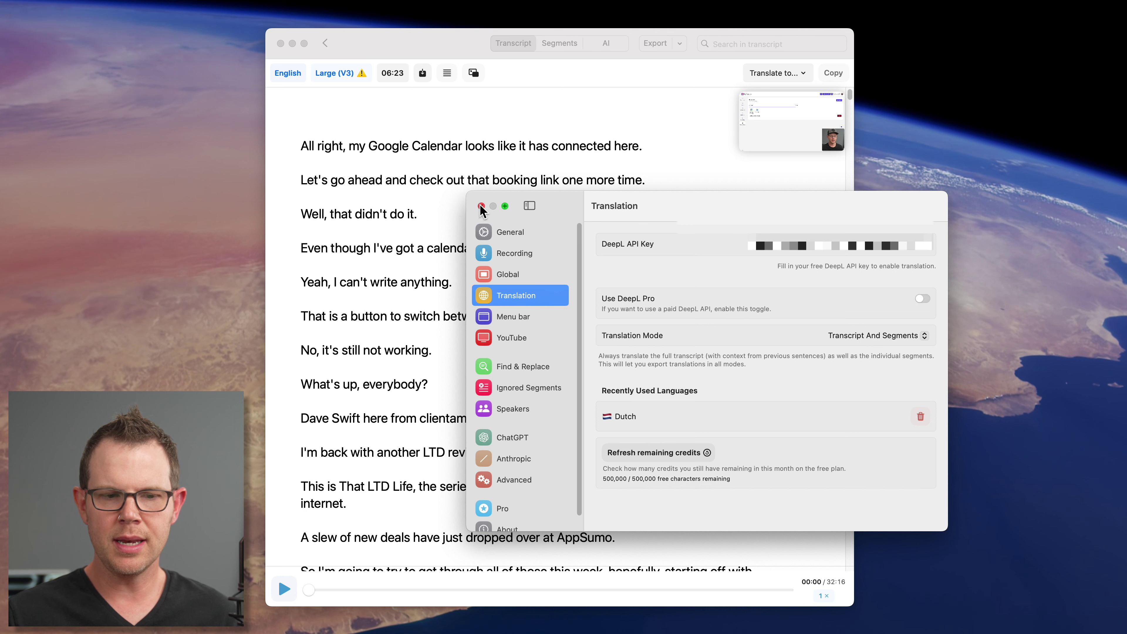
pyautogui.click(481, 206)
pyautogui.click(795, 75)
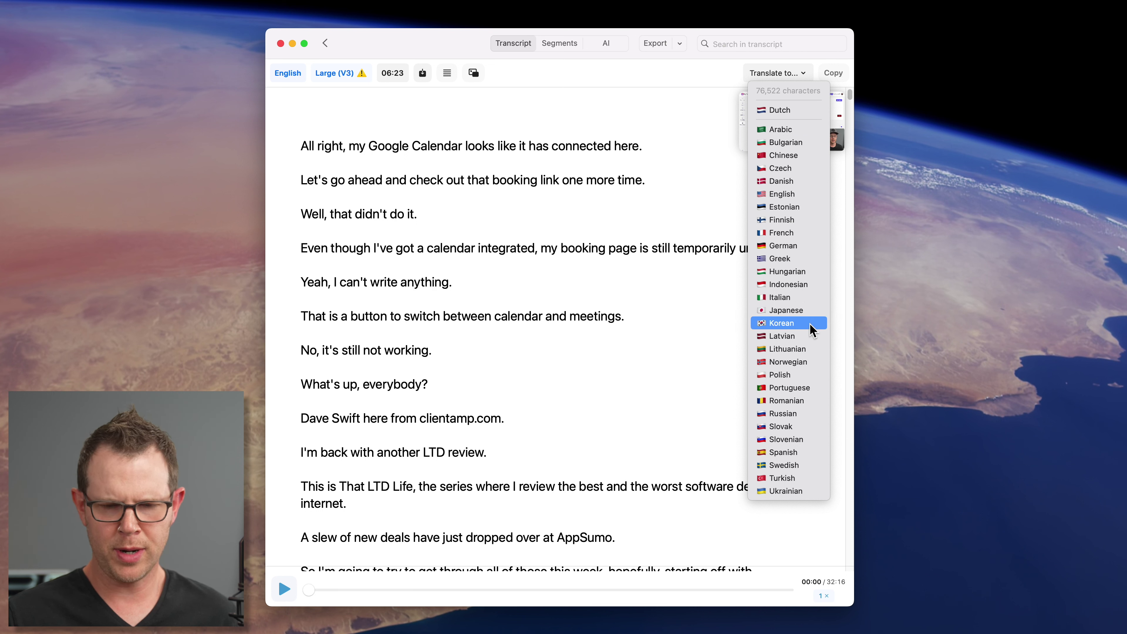
pyautogui.click(811, 311)
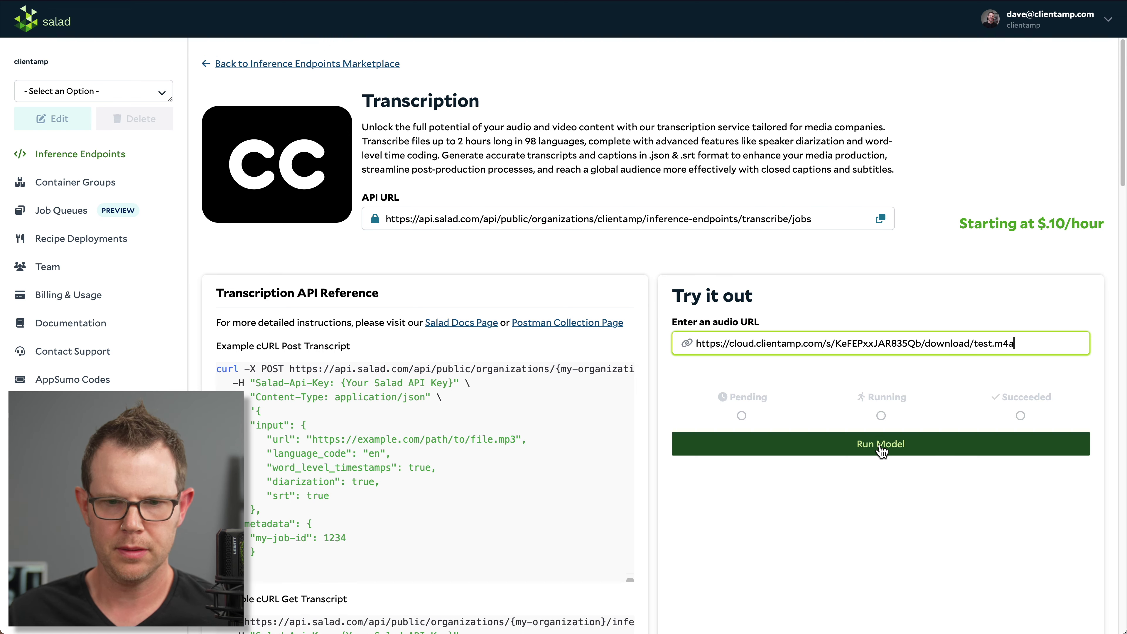
# In Salad, run the transcription model on the test.m4a cloud share link and check the first segment of the output
pyautogui.click(881, 444)
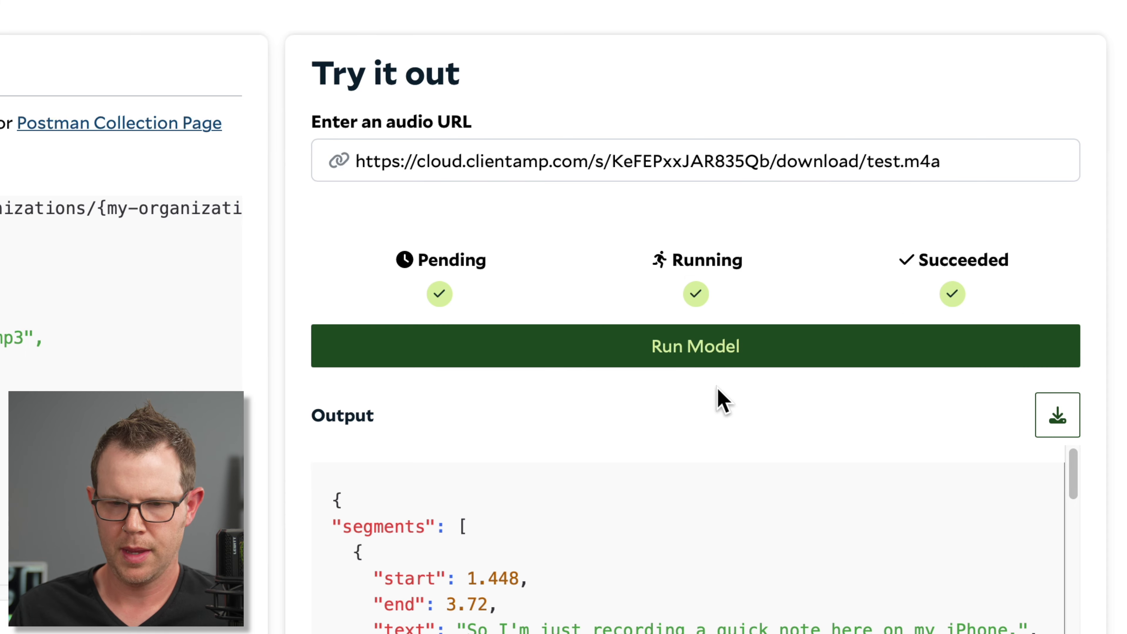
pyautogui.scroll(-6, 687, 421)
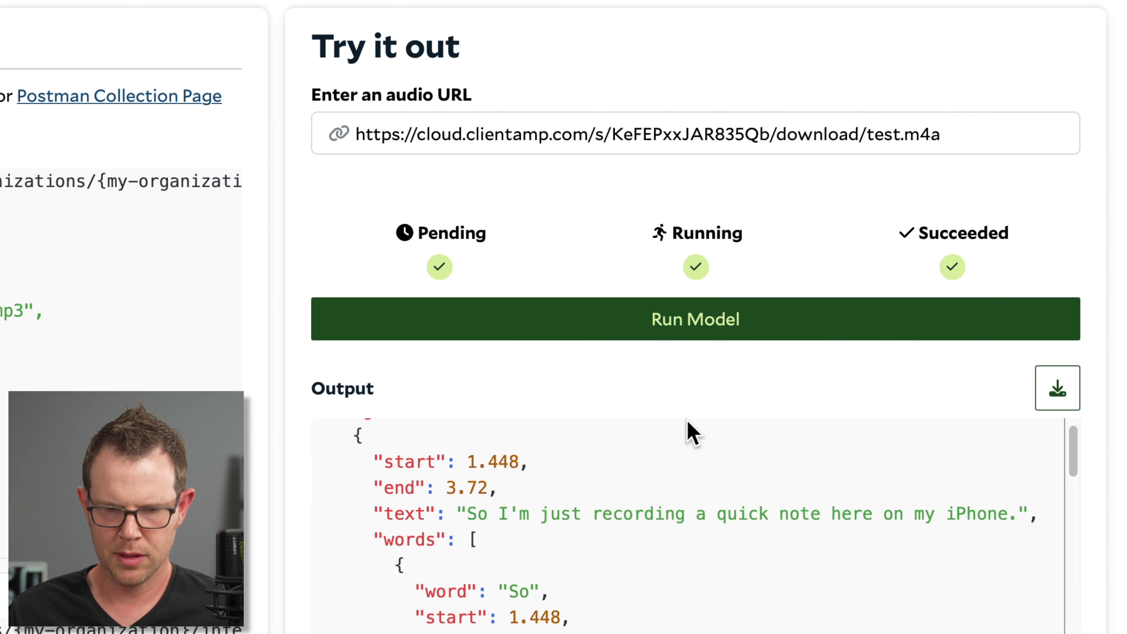
pyautogui.scroll(-5, 698, 478)
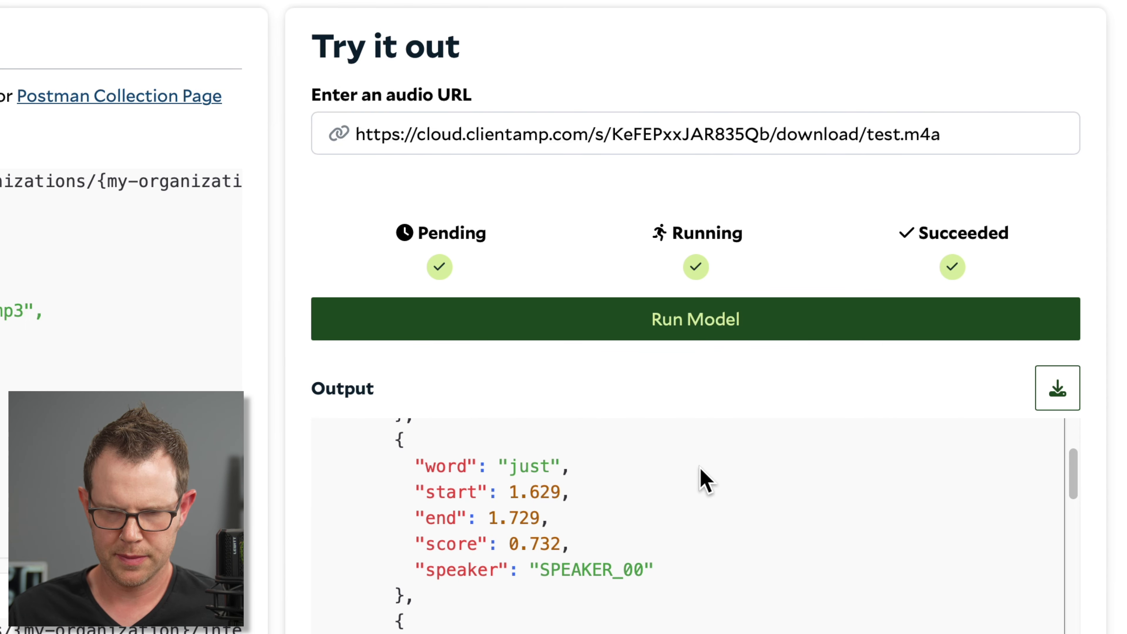
pyautogui.scroll(6, 700, 471)
pyautogui.scroll(-5, 703, 356)
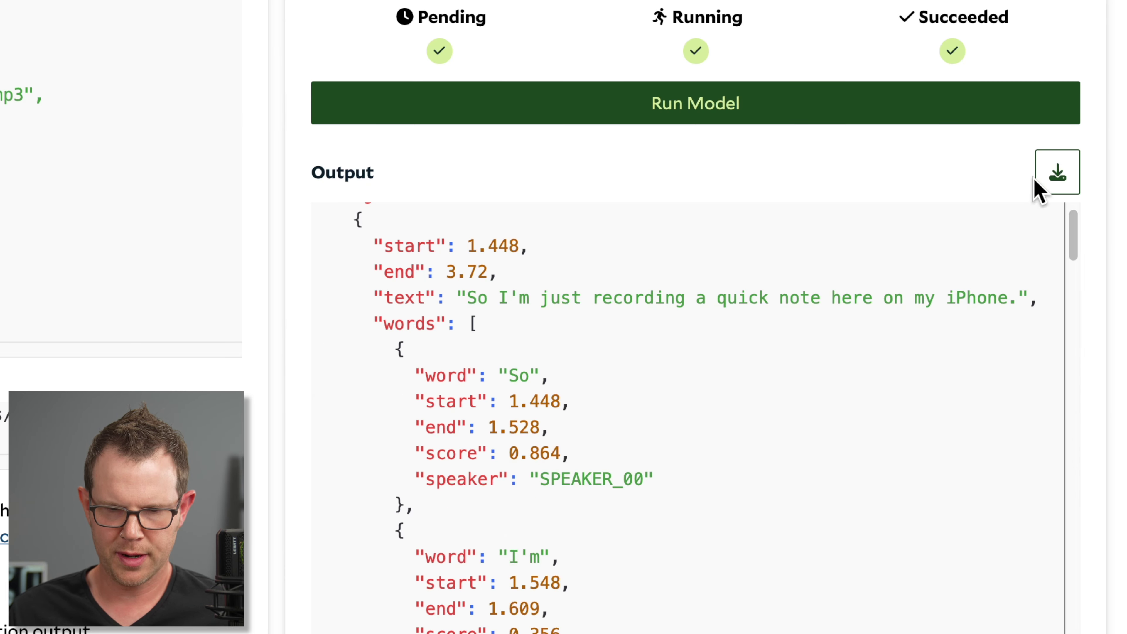
# Examine the word-level timestamps, scores, speaker labels and segment text in the test.m4a transcription output
pyautogui.scroll(-1, 528, 370)
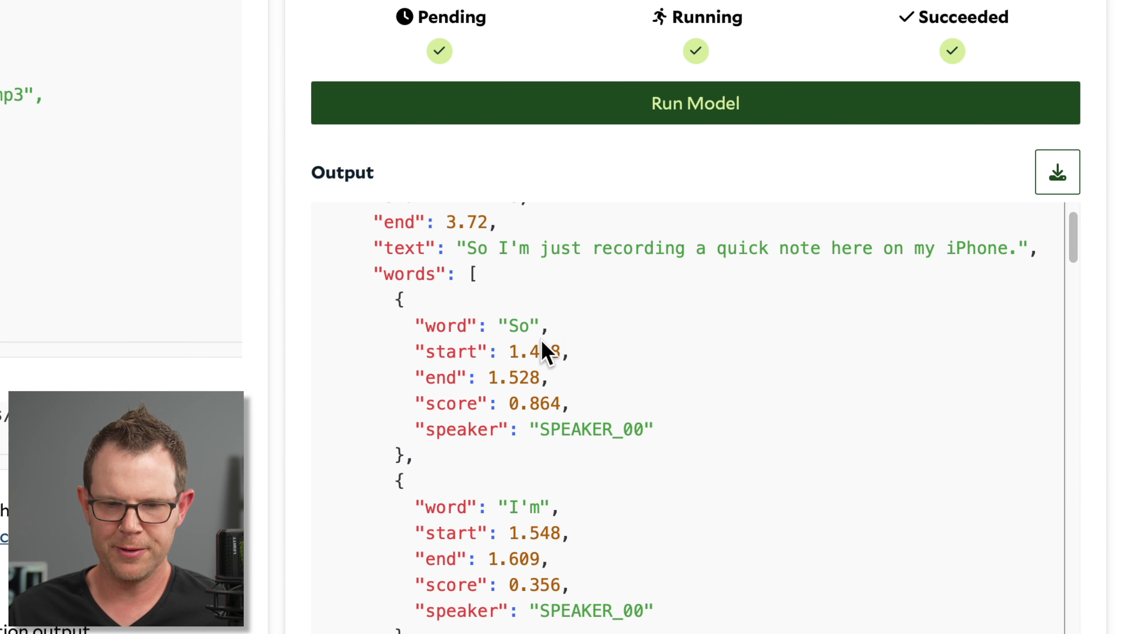
pyautogui.scroll(-3, 595, 511)
pyautogui.scroll(-1, 521, 370)
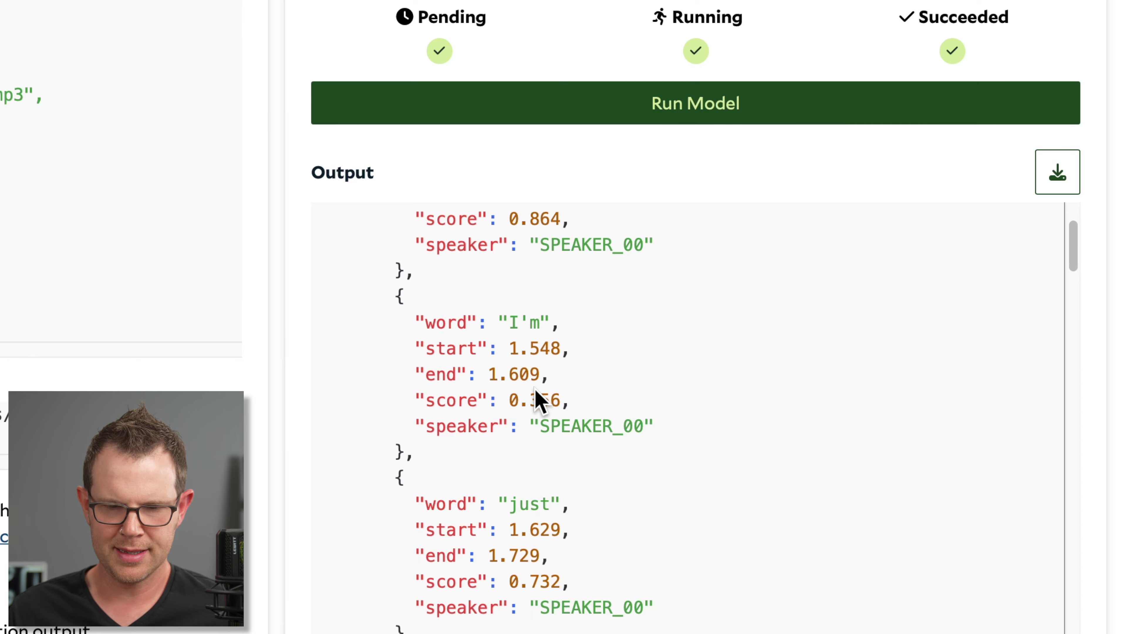
pyautogui.scroll(-2, 537, 436)
pyautogui.scroll(-20, 543, 429)
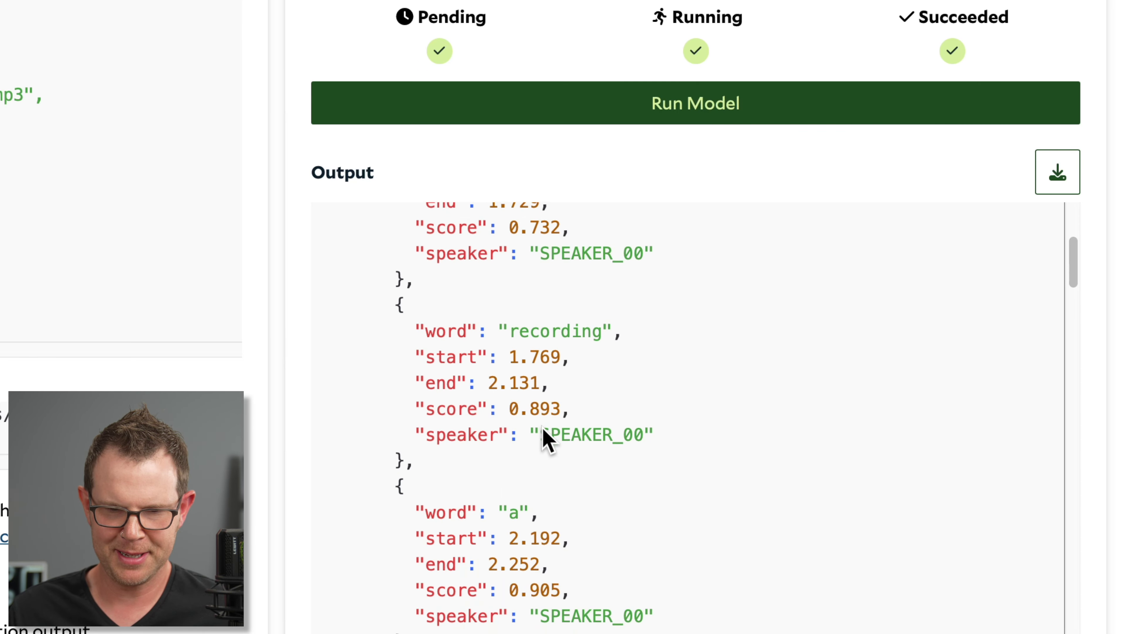
pyautogui.scroll(-15, 550, 433)
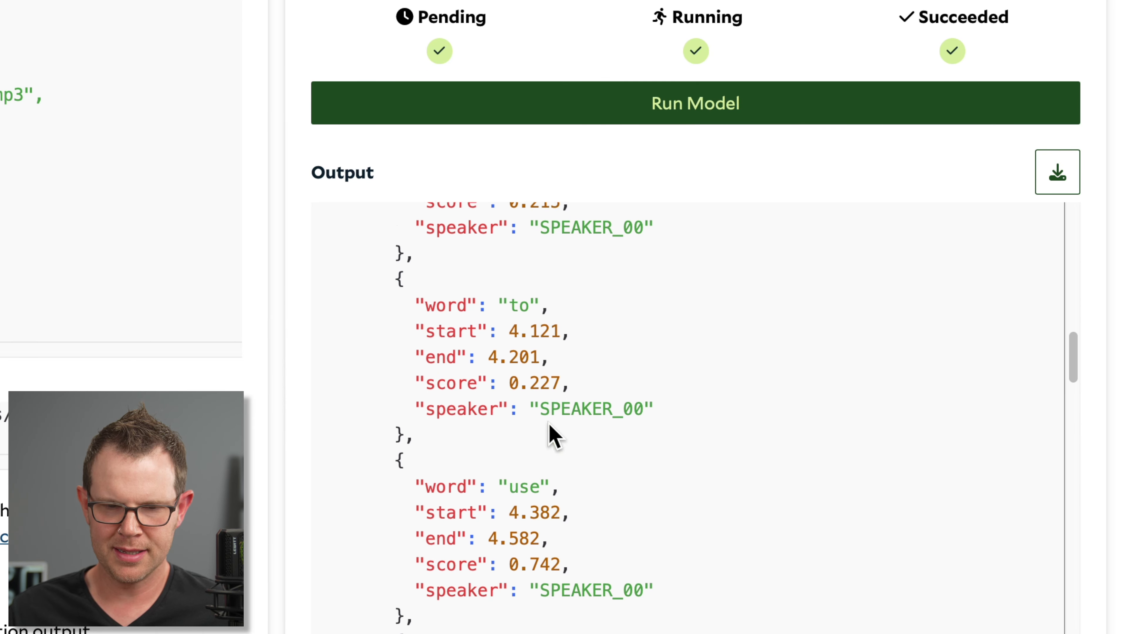
pyautogui.scroll(5, 554, 434)
pyautogui.scroll(3, 555, 435)
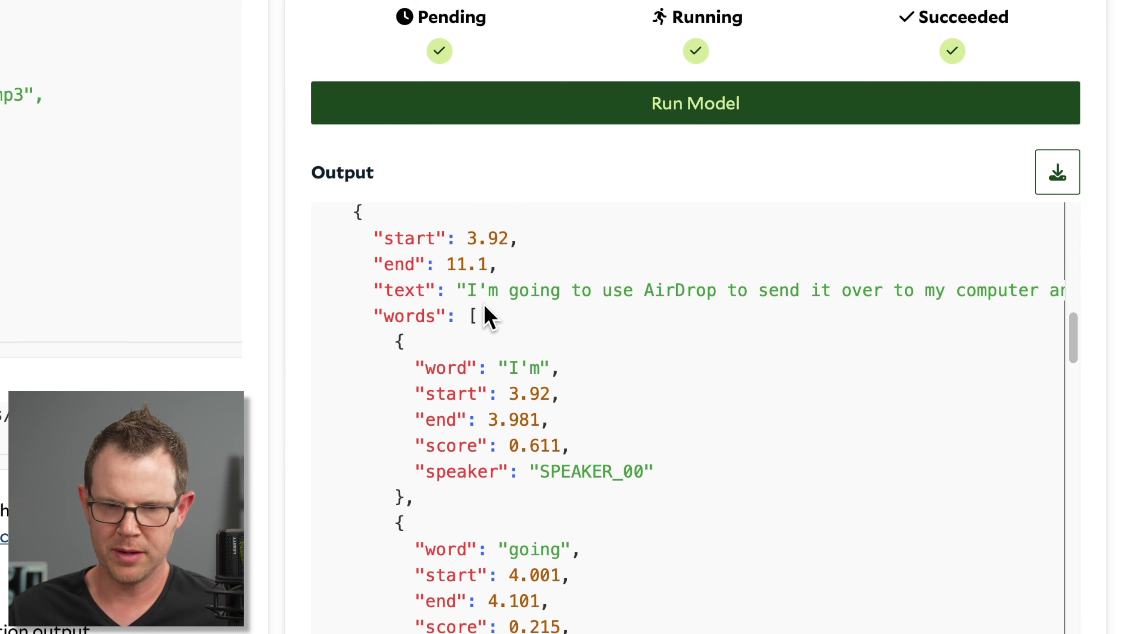
pyautogui.scroll(3, 486, 315)
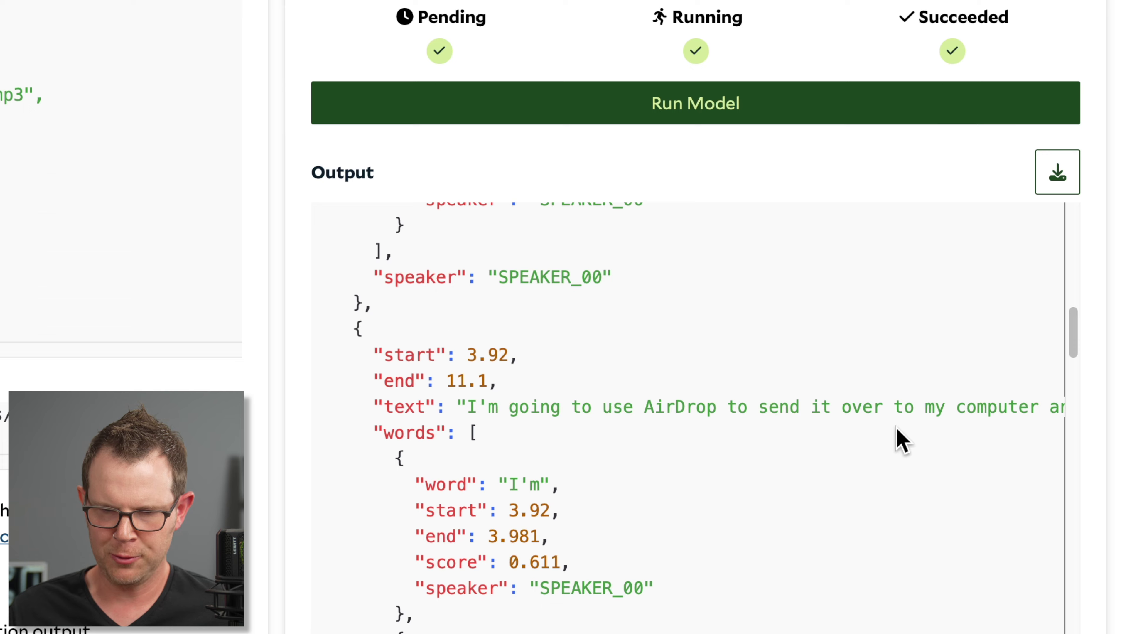
pyautogui.hscroll(10, 898, 443)
pyautogui.hscroll(5, 890, 427)
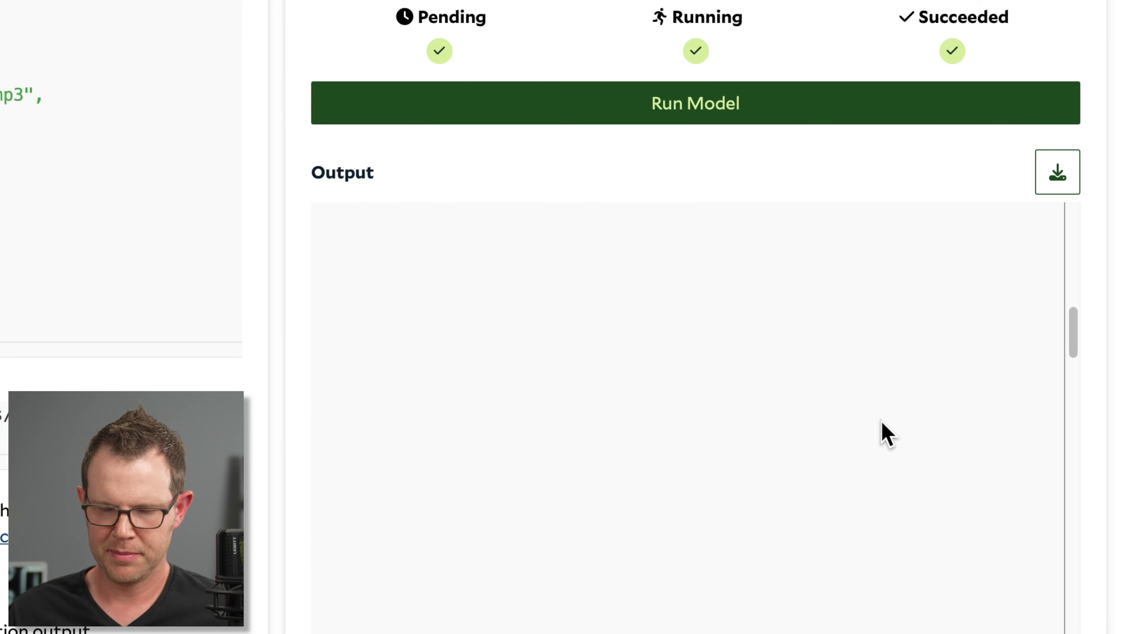
pyautogui.hscroll(-15, 895, 413)
pyautogui.scroll(-15, 878, 442)
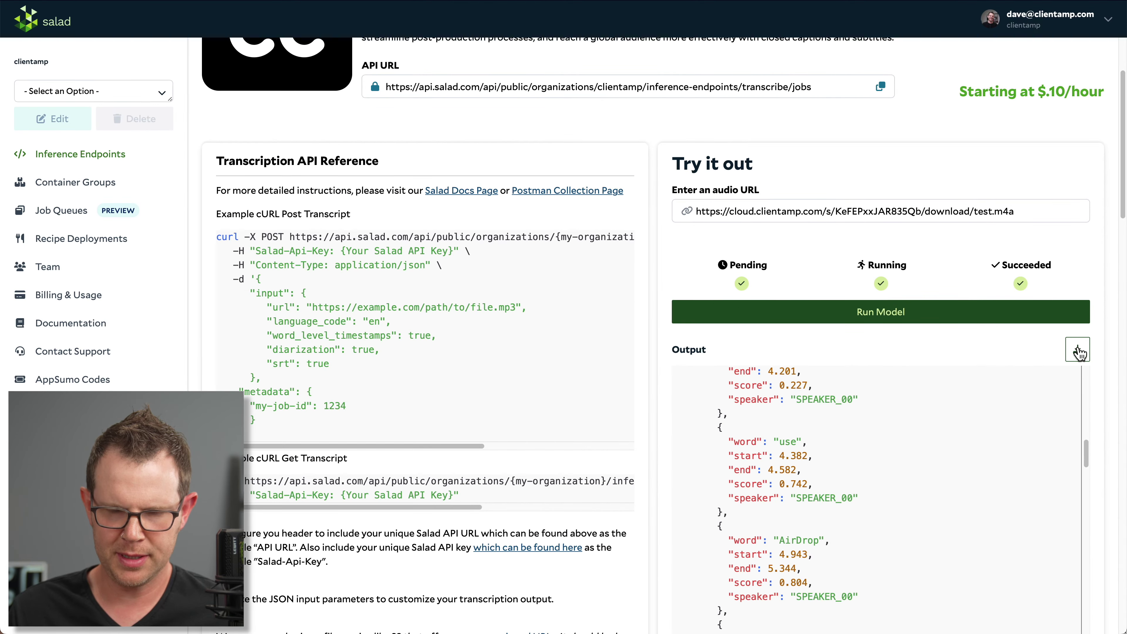
# Download the transcription output and ask Claude to turn it into a transcript, removing everything but the spoken words
pyautogui.click(1058, 173)
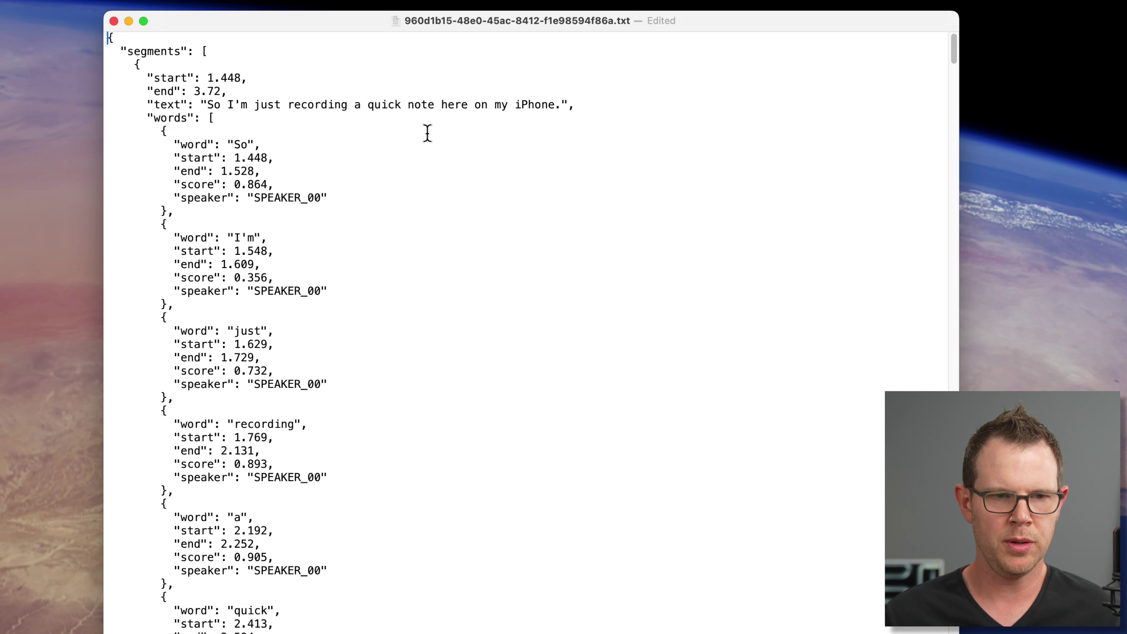
pyautogui.click(434, 155)
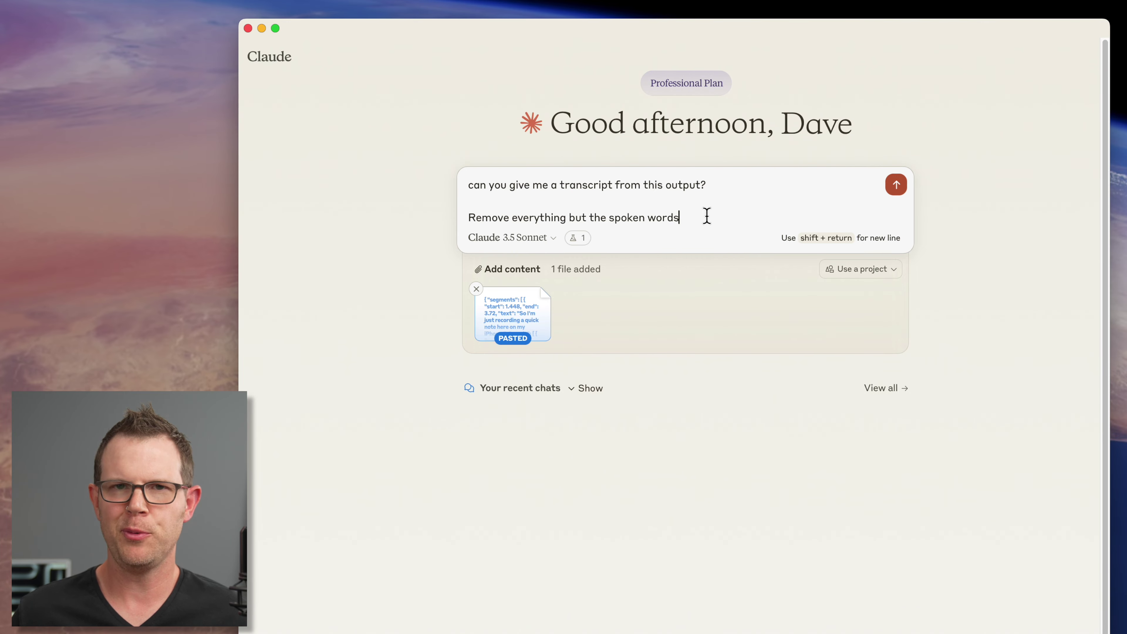
pyautogui.press('Return')
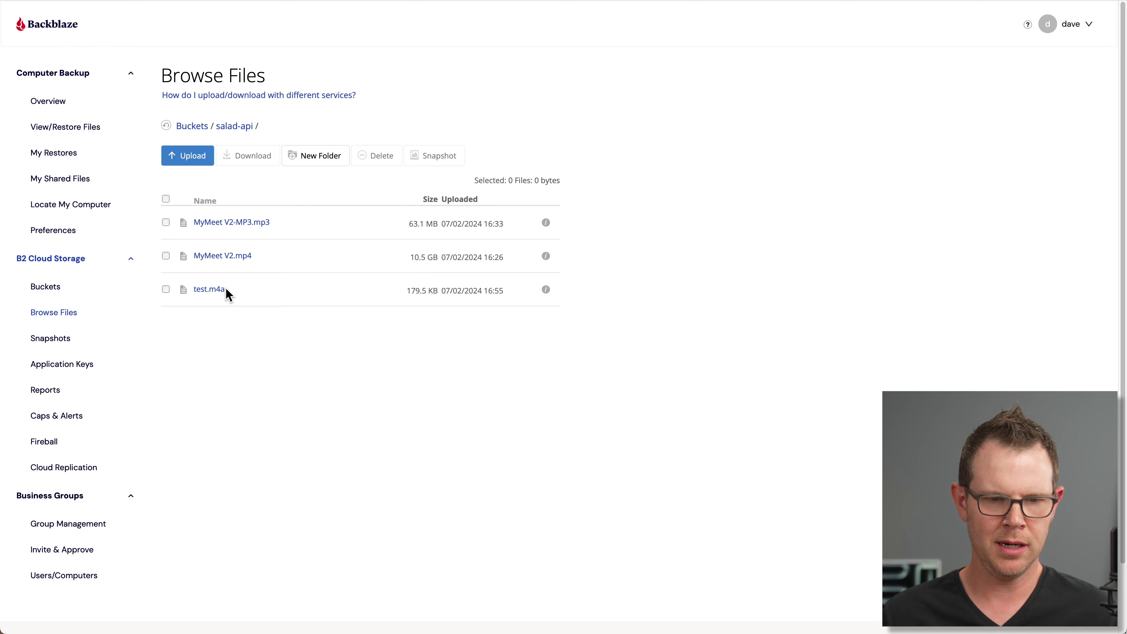
# In Backblaze, open the details of test.m4a in the salad-api bucket and copy its S3 URL
pyautogui.click(217, 290)
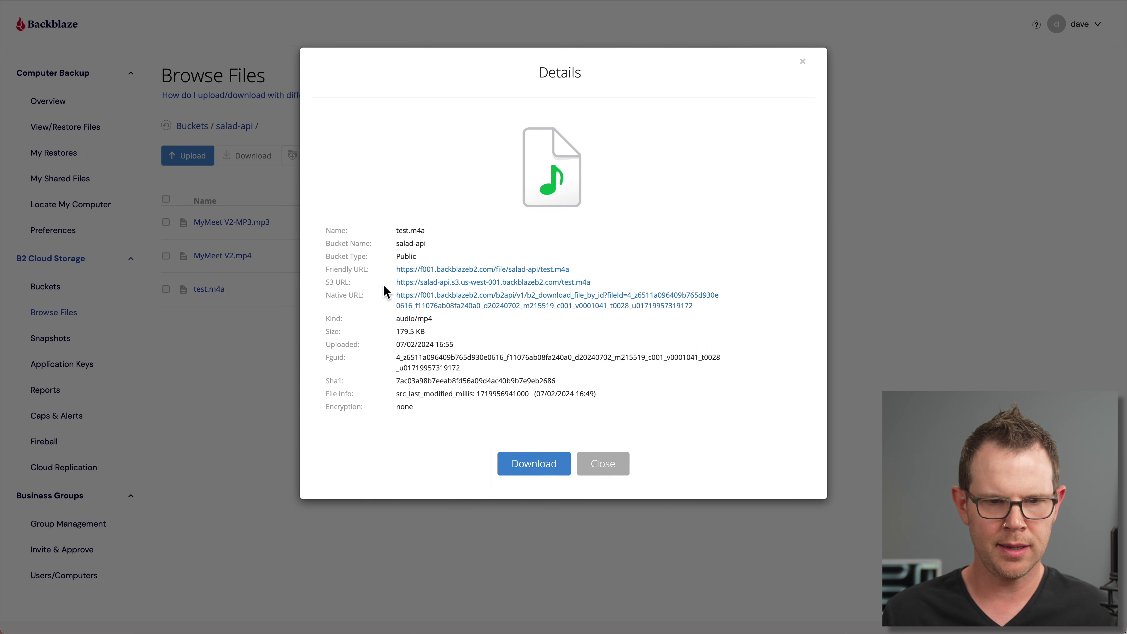
pyautogui.moveTo(395, 283); pyautogui.dragTo(583, 285)
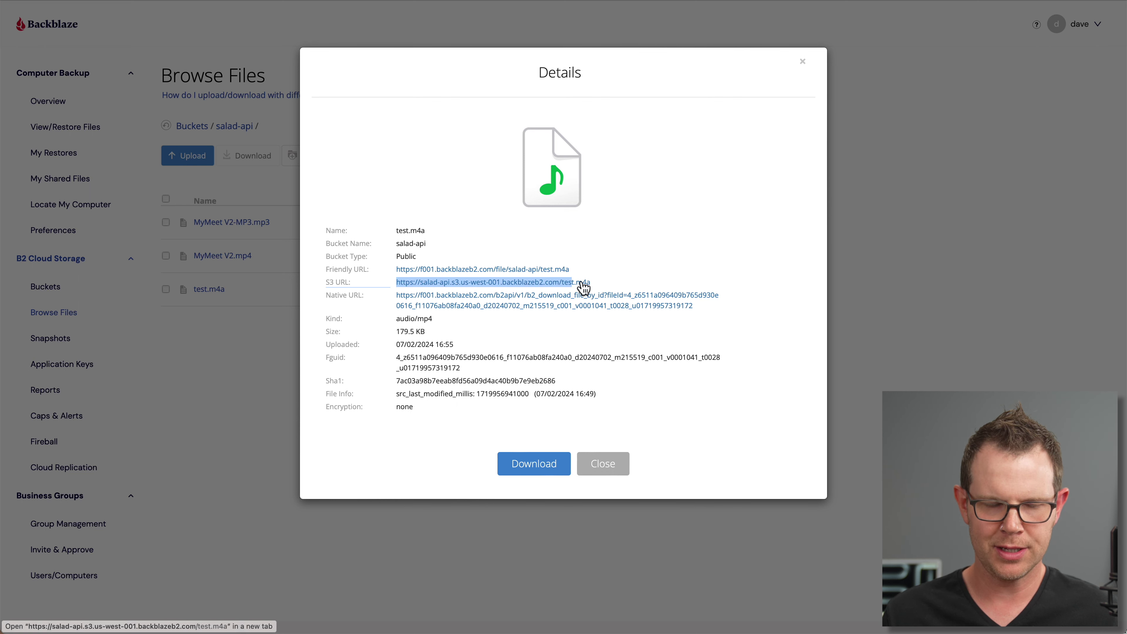
pyautogui.click(611, 277)
pyautogui.tripleClick(592, 284)
pyautogui.click(594, 281)
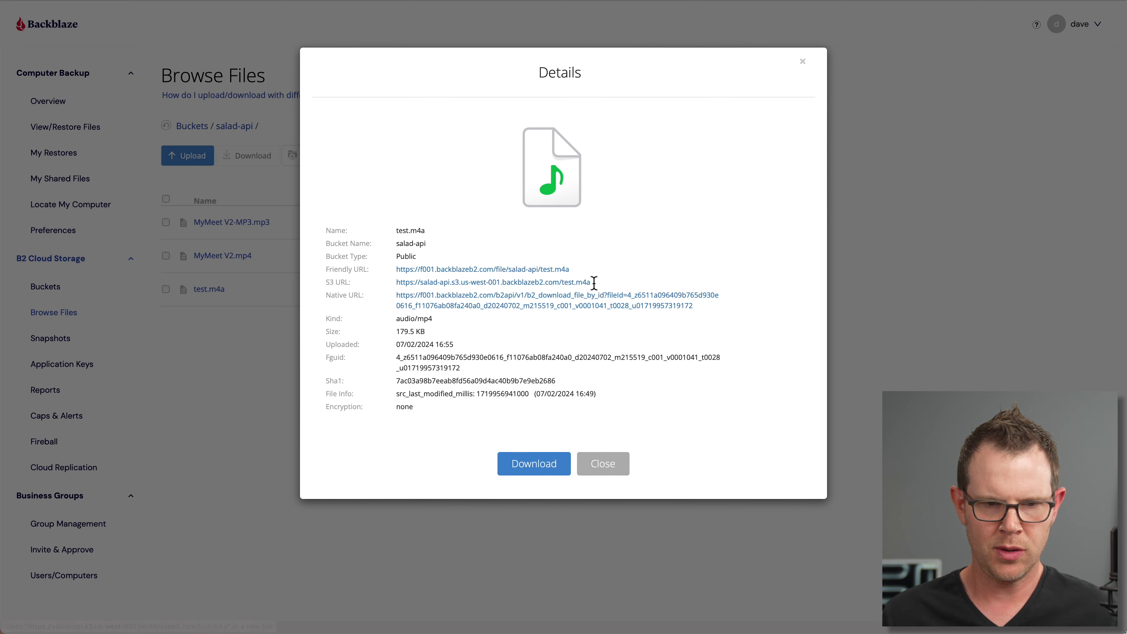
pyautogui.tripleClick(590, 285)
pyautogui.press('super+c')
pyautogui.rightClick(573, 285)
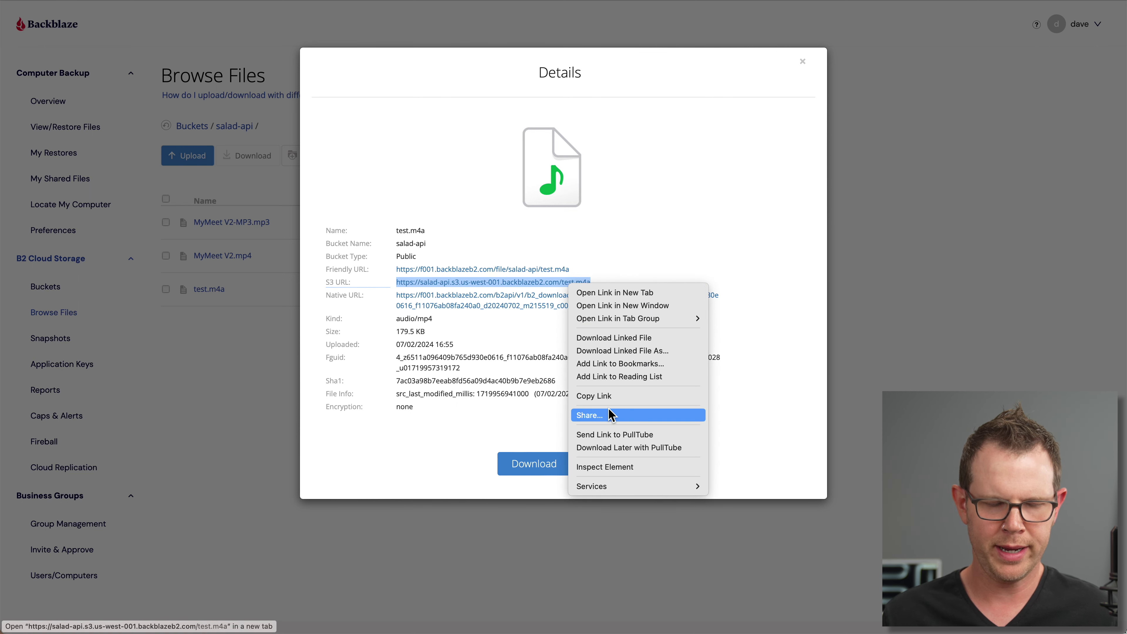
pyautogui.click(595, 396)
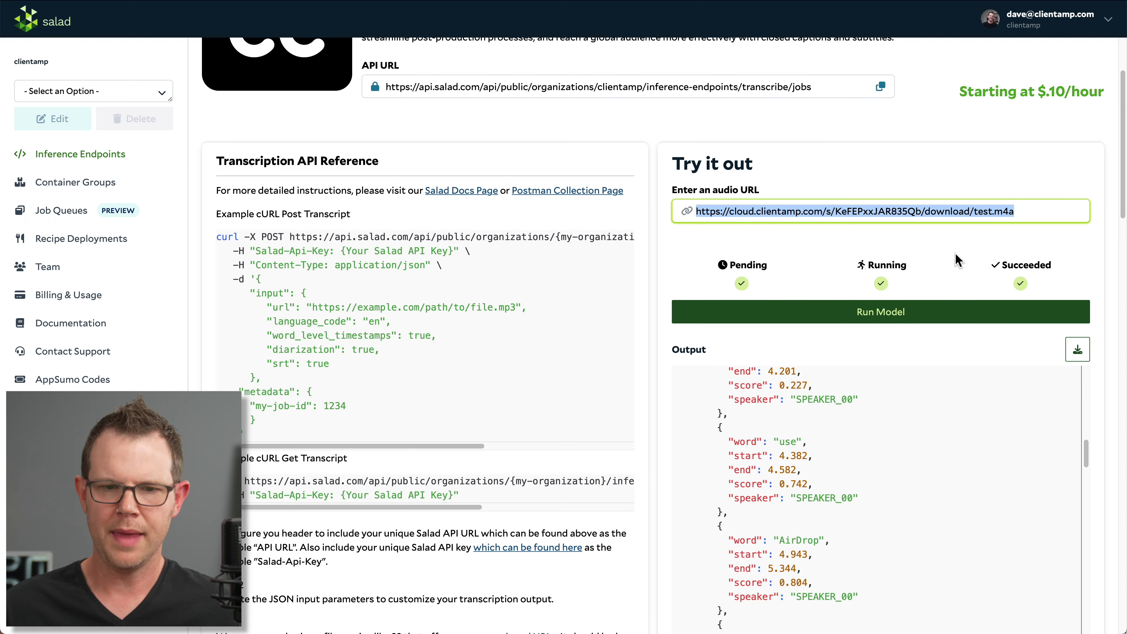
# In Salad, replace the audio URL with the Backblaze S3 link for test.m4a and run the transcription model
pyautogui.press('super+v')
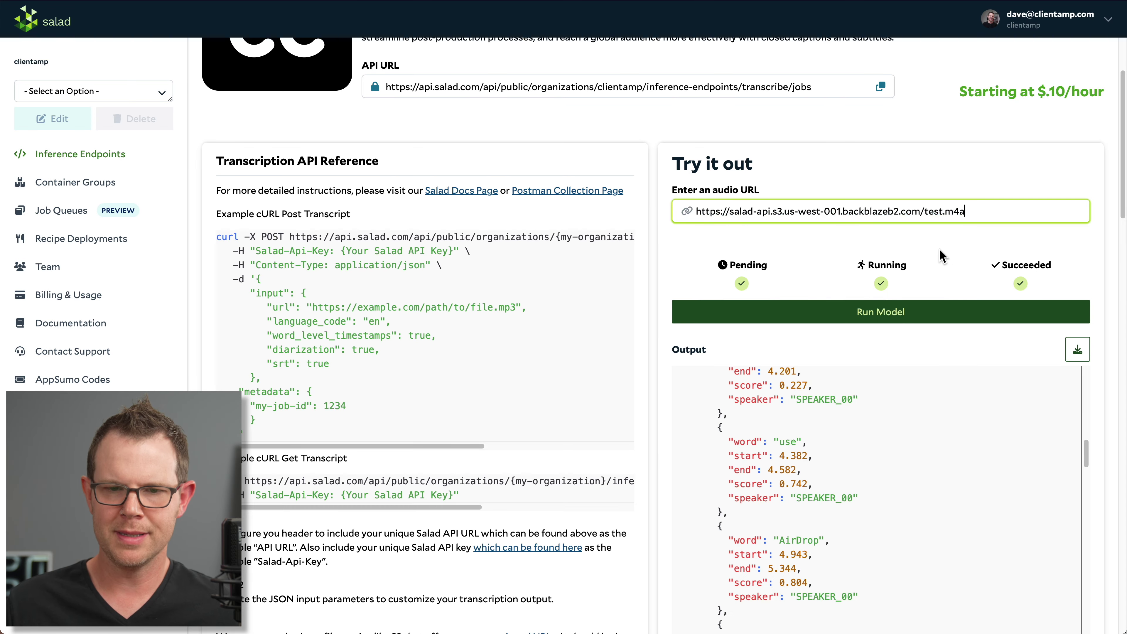
pyautogui.click(926, 312)
pyautogui.click(927, 311)
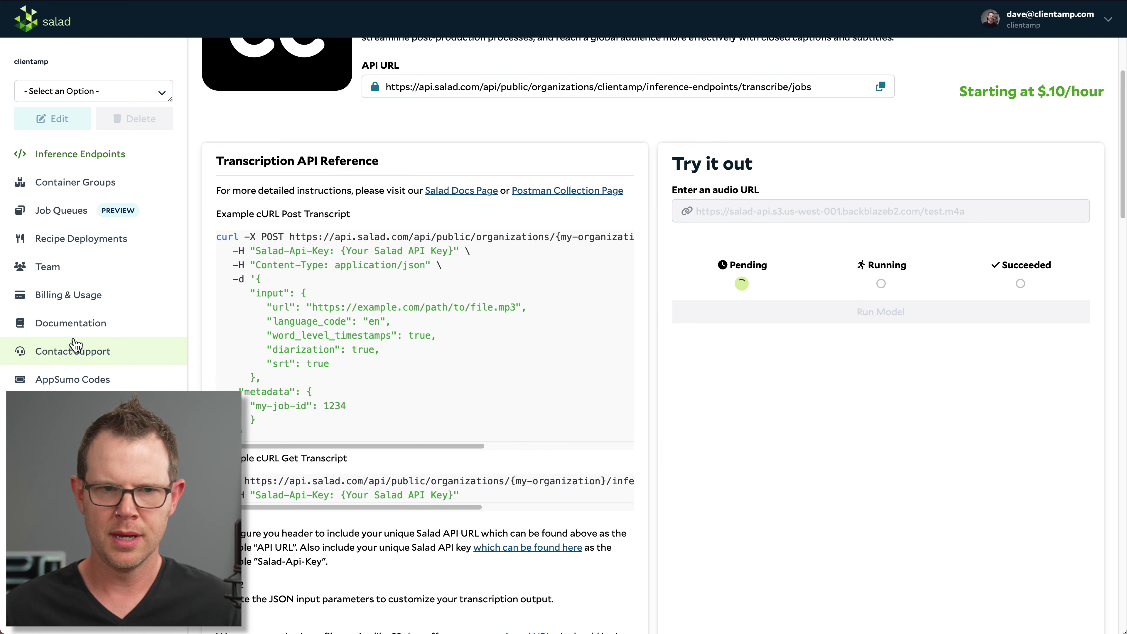
# Open Salad's documentation, look through the product guides and additional resources, and open the Inference Endpoints (SIE) guide
pyautogui.click(87, 331)
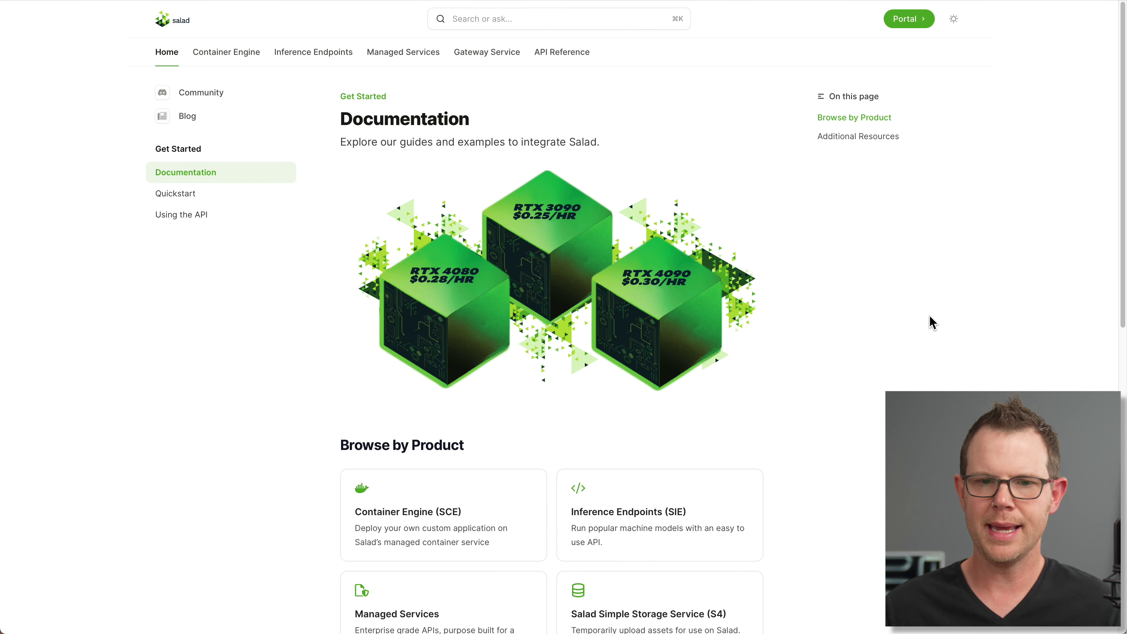
pyautogui.scroll(-3, 932, 321)
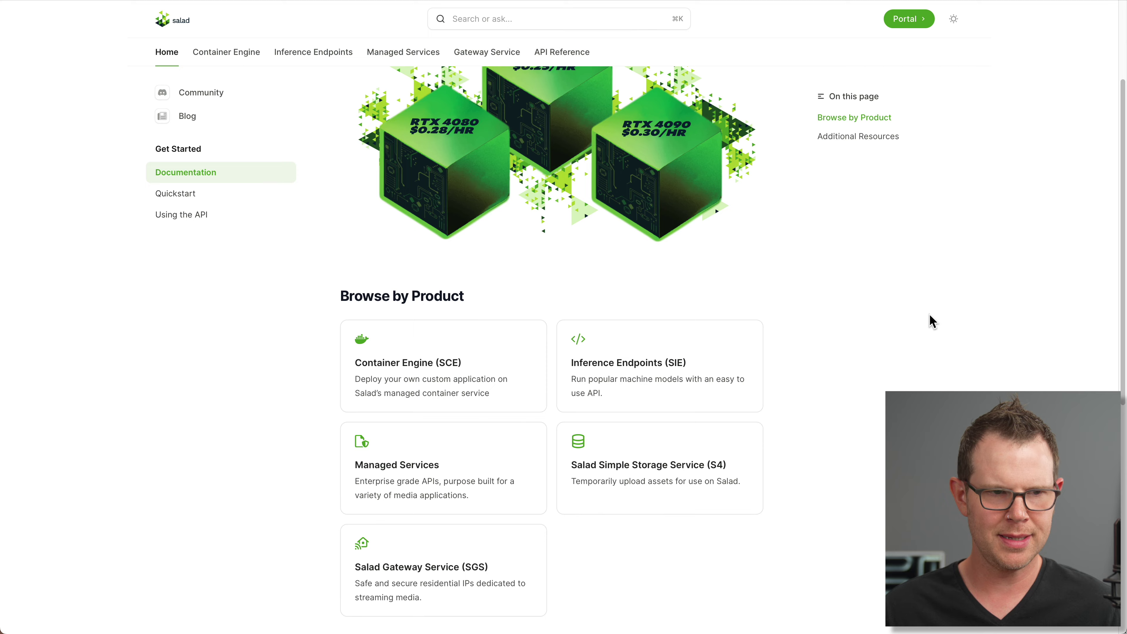
pyautogui.scroll(-8, 932, 322)
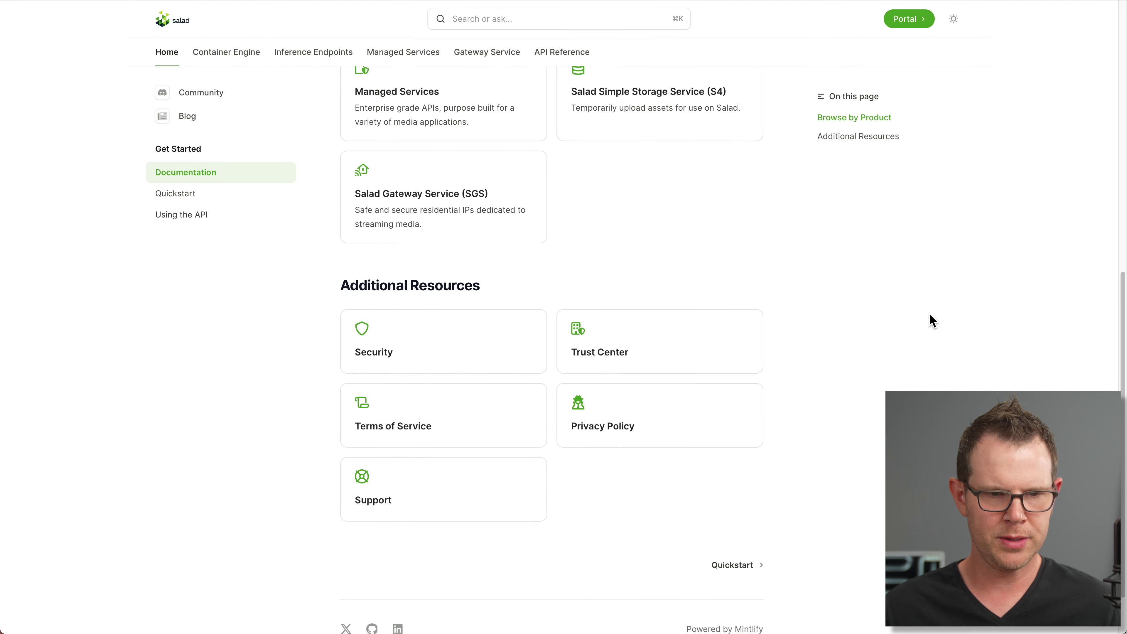
pyautogui.scroll(6, 932, 321)
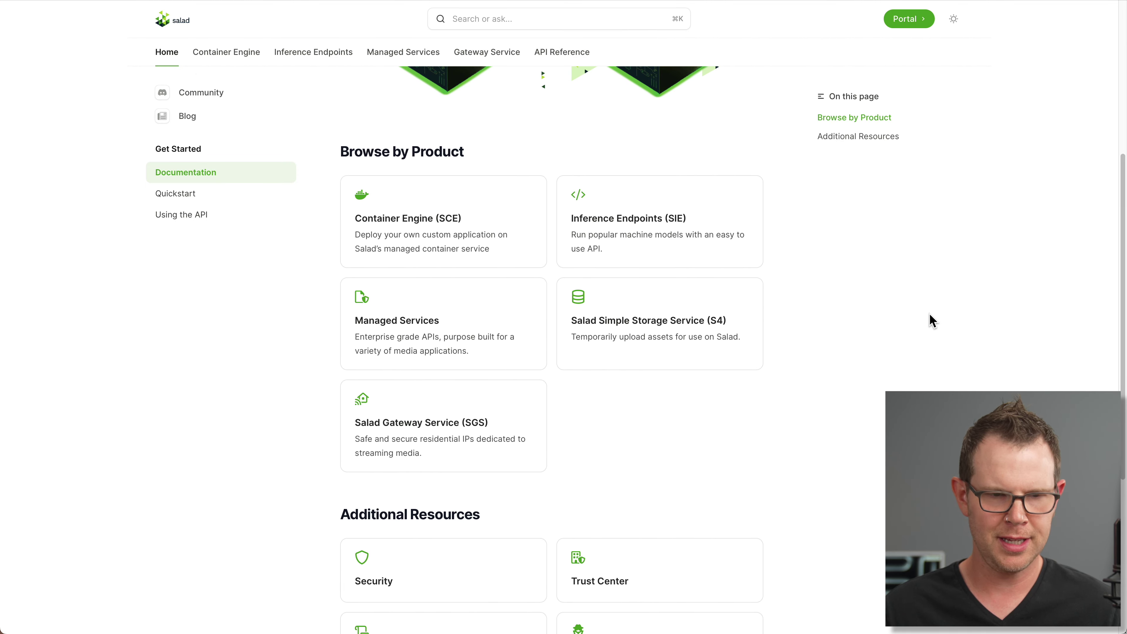
pyautogui.scroll(6, 932, 322)
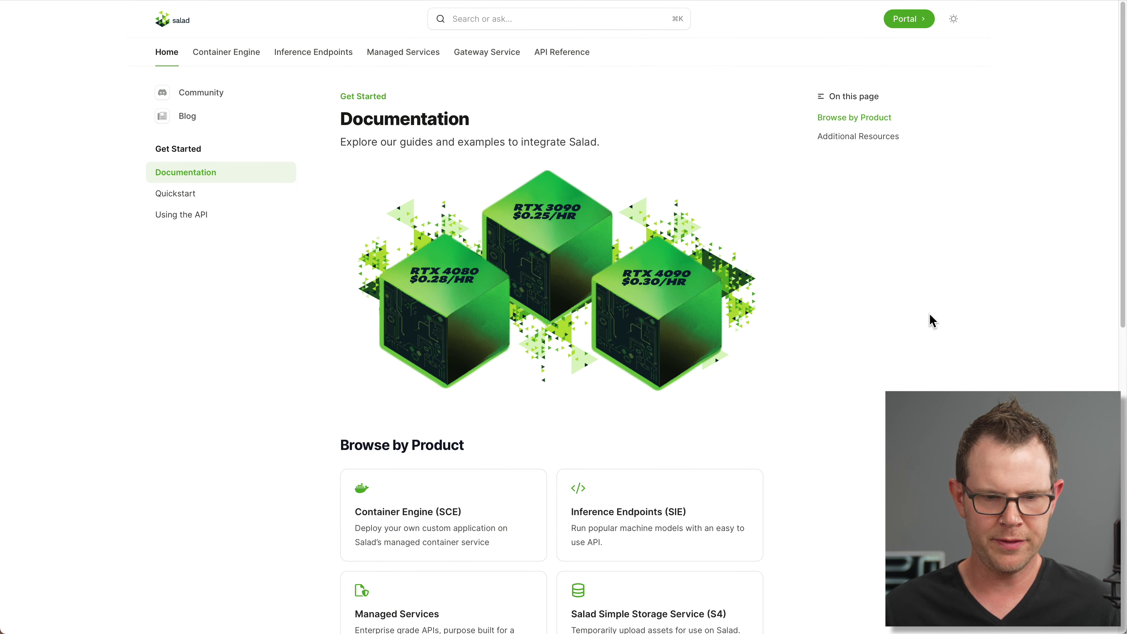
pyautogui.scroll(-2, 932, 322)
pyautogui.click(604, 466)
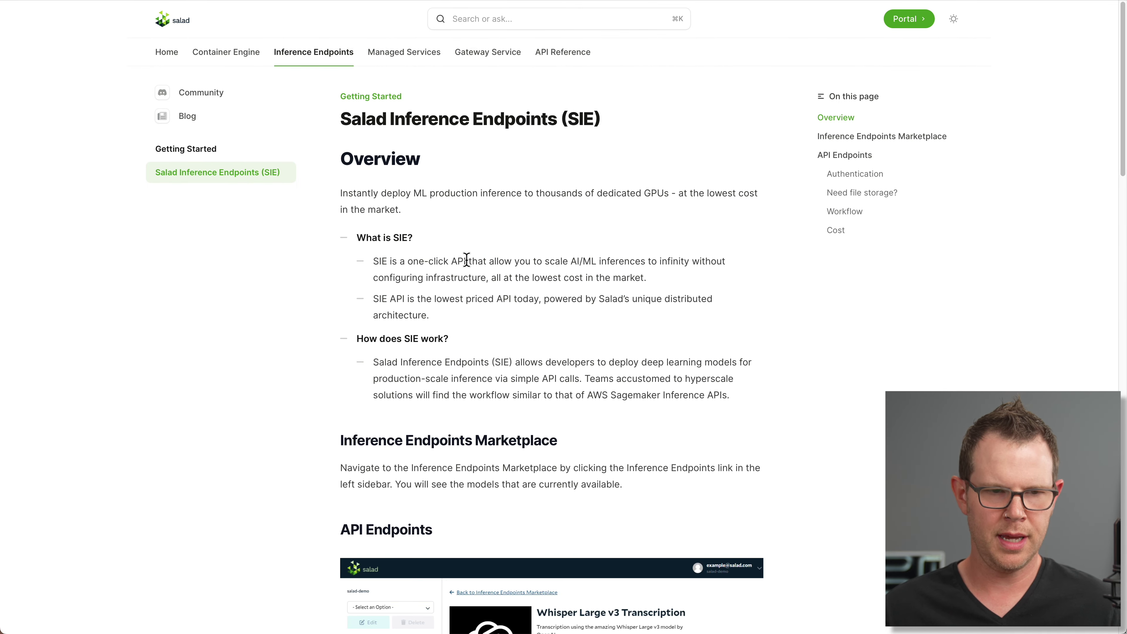
# Read through the Inference Endpoints guide, examining its authentication, file storage, workflow and cost sections and the Whisper Large v3 example via Postman
pyautogui.scroll(-10, 508, 272)
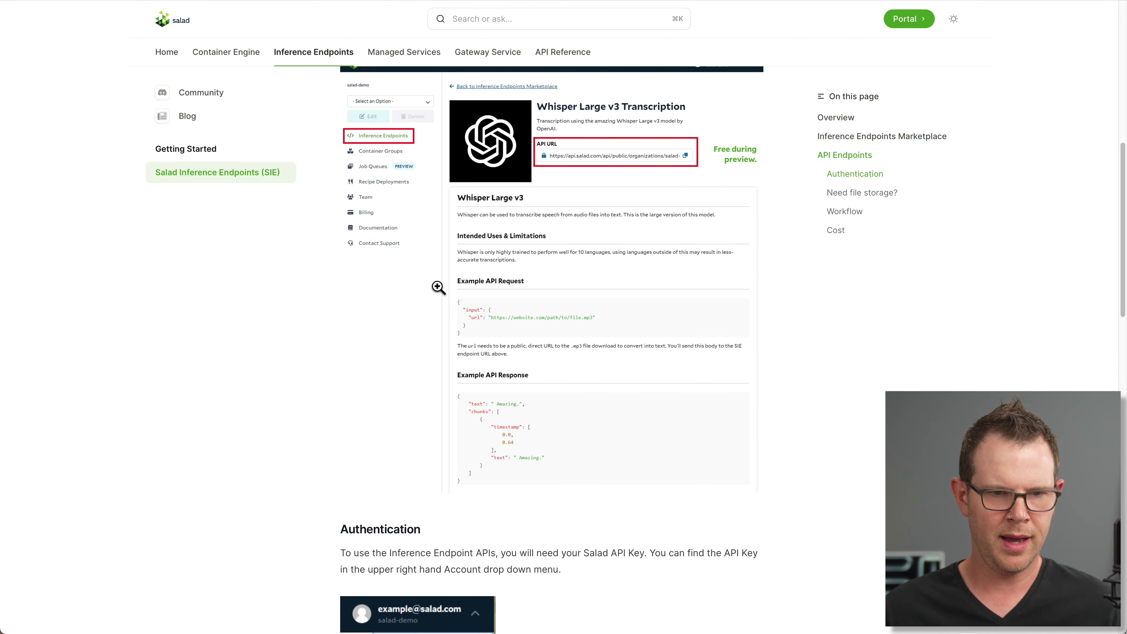
pyautogui.scroll(-14, 439, 288)
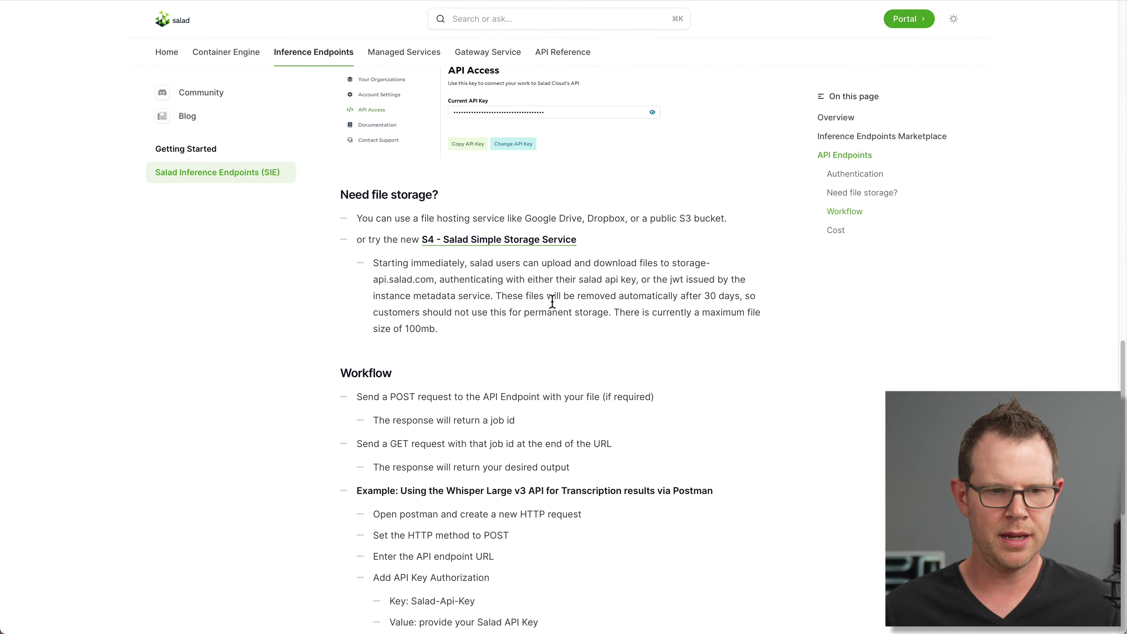
pyautogui.scroll(-8, 552, 302)
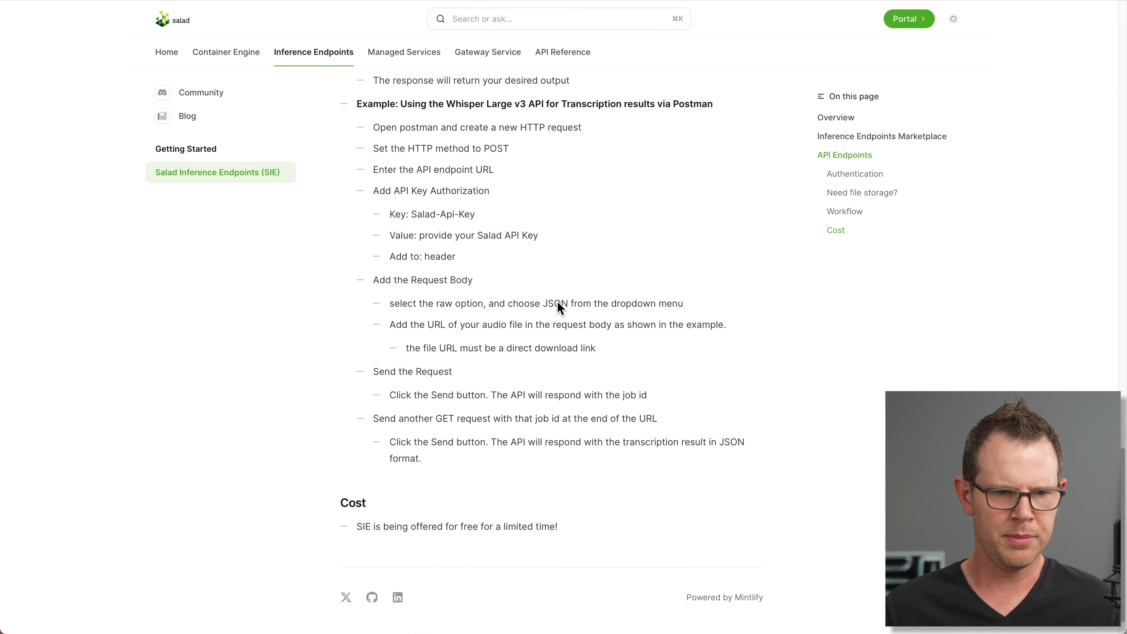
pyautogui.scroll(12, 572, 313)
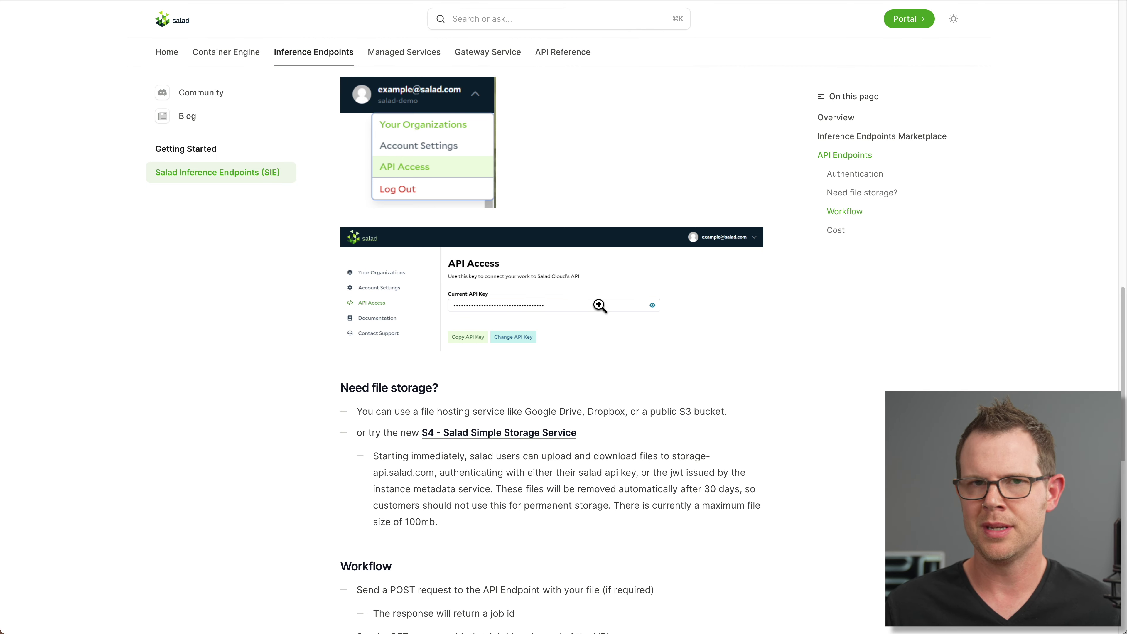
pyautogui.scroll(4, 598, 302)
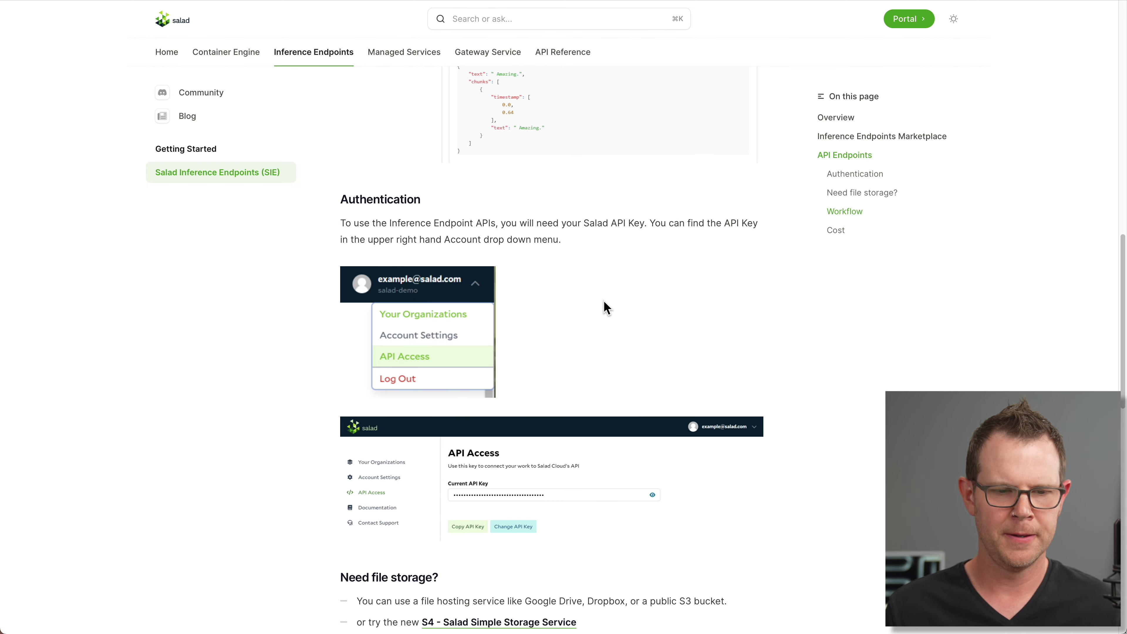
pyautogui.scroll(-10, 604, 307)
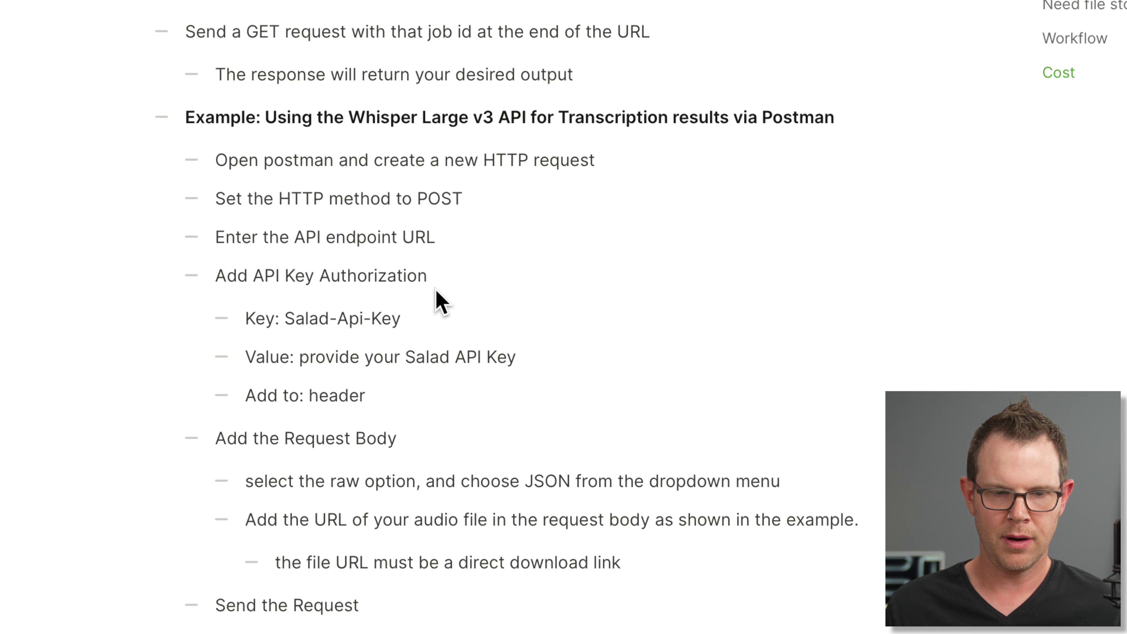
pyautogui.scroll(-4, 639, 324)
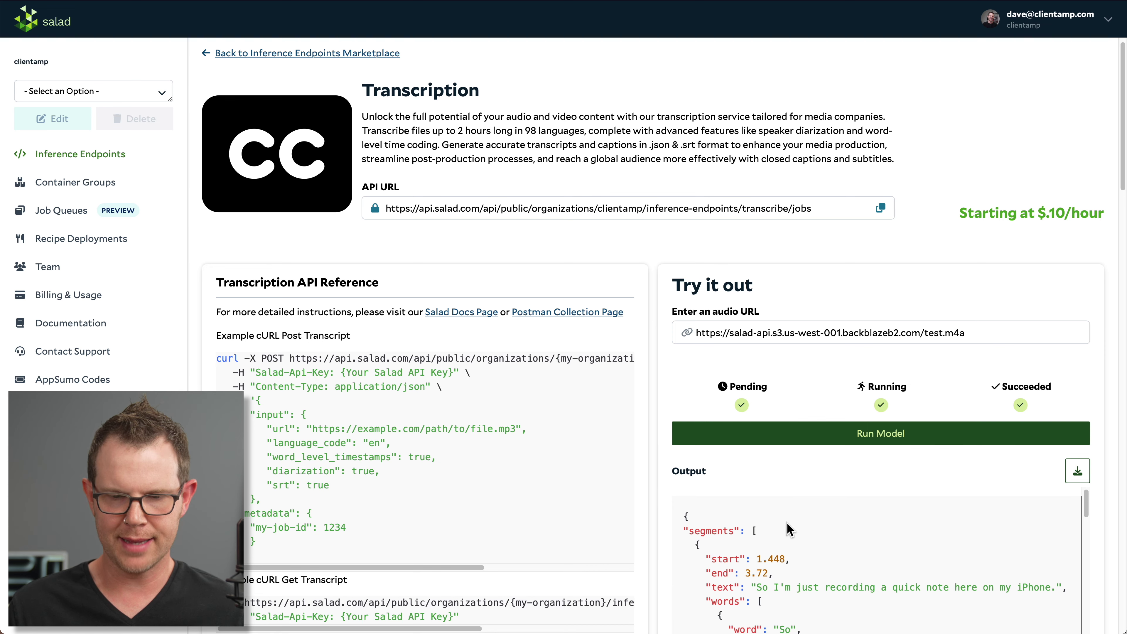
# Review the transcription output for test.m4a in the Salad portal and open the support contact form
pyautogui.scroll(-2, 787, 522)
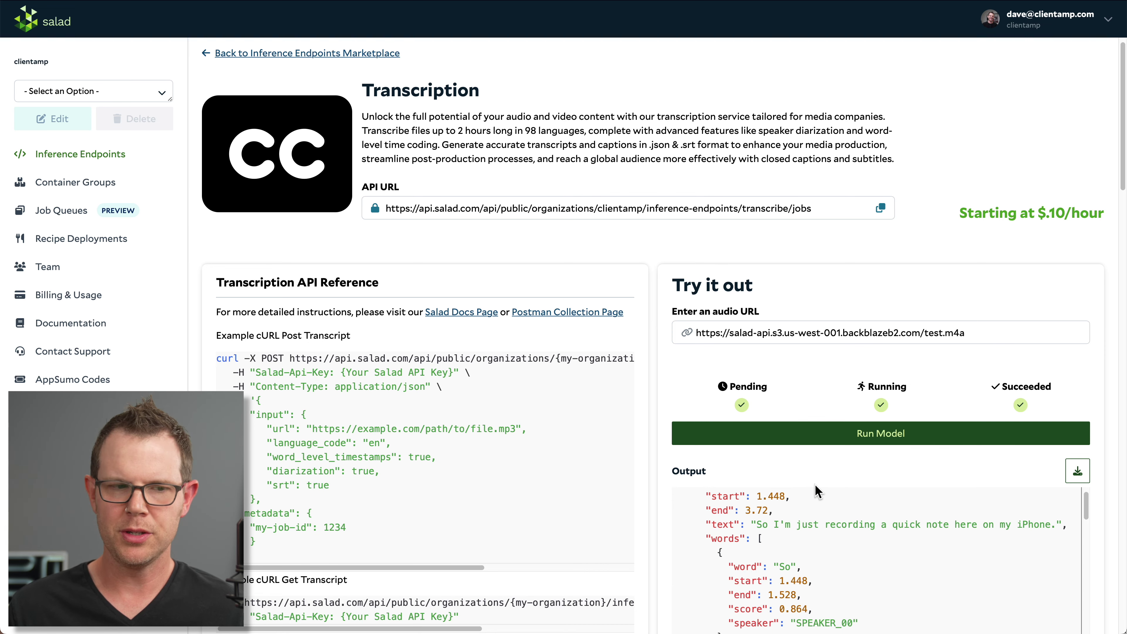
pyautogui.click(82, 356)
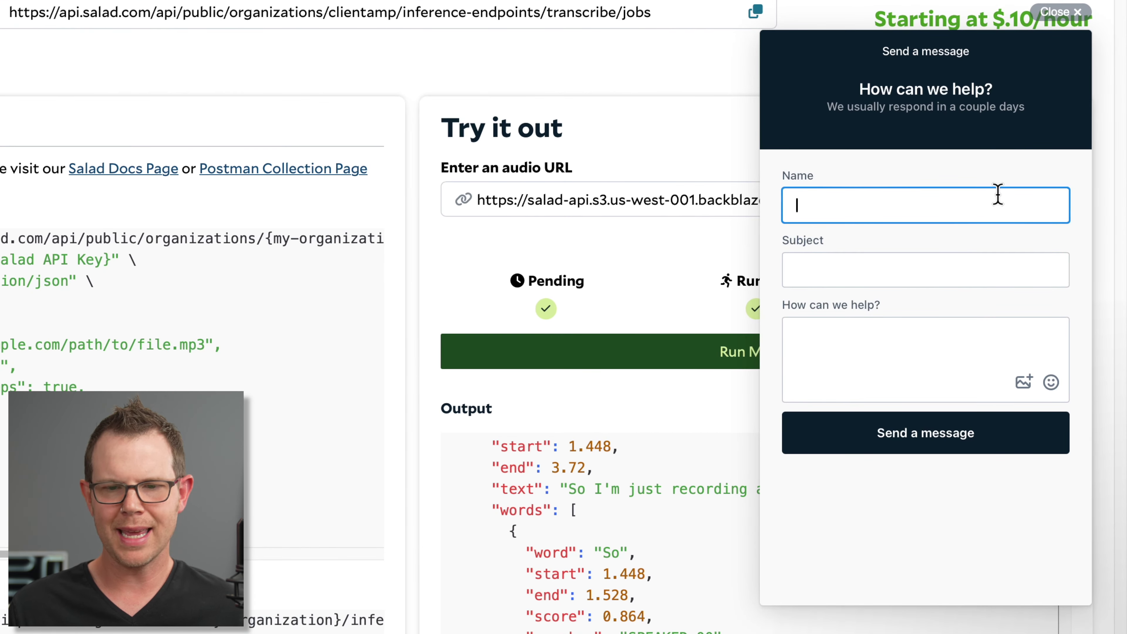